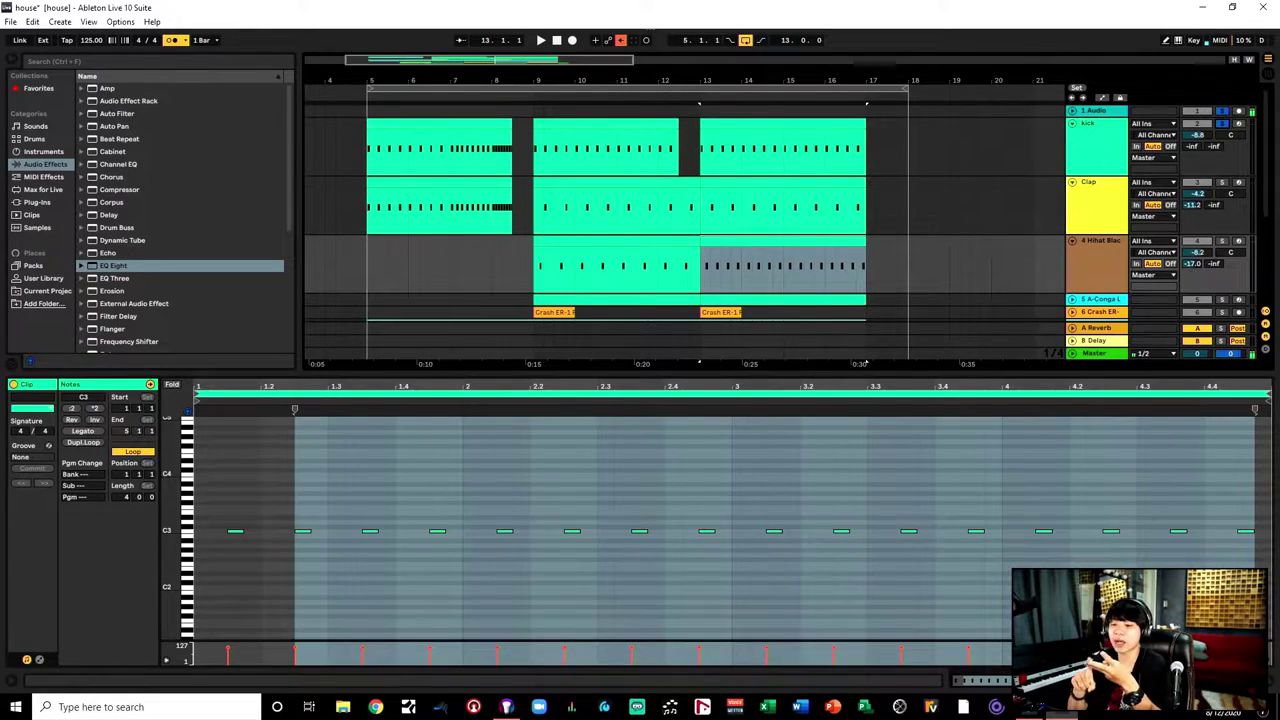
Step: Play the kick track from bar 9 and point out beats 1 to 4 of the first bar in its clip
{"action": "left_click", "coordinate": [540, 176]}
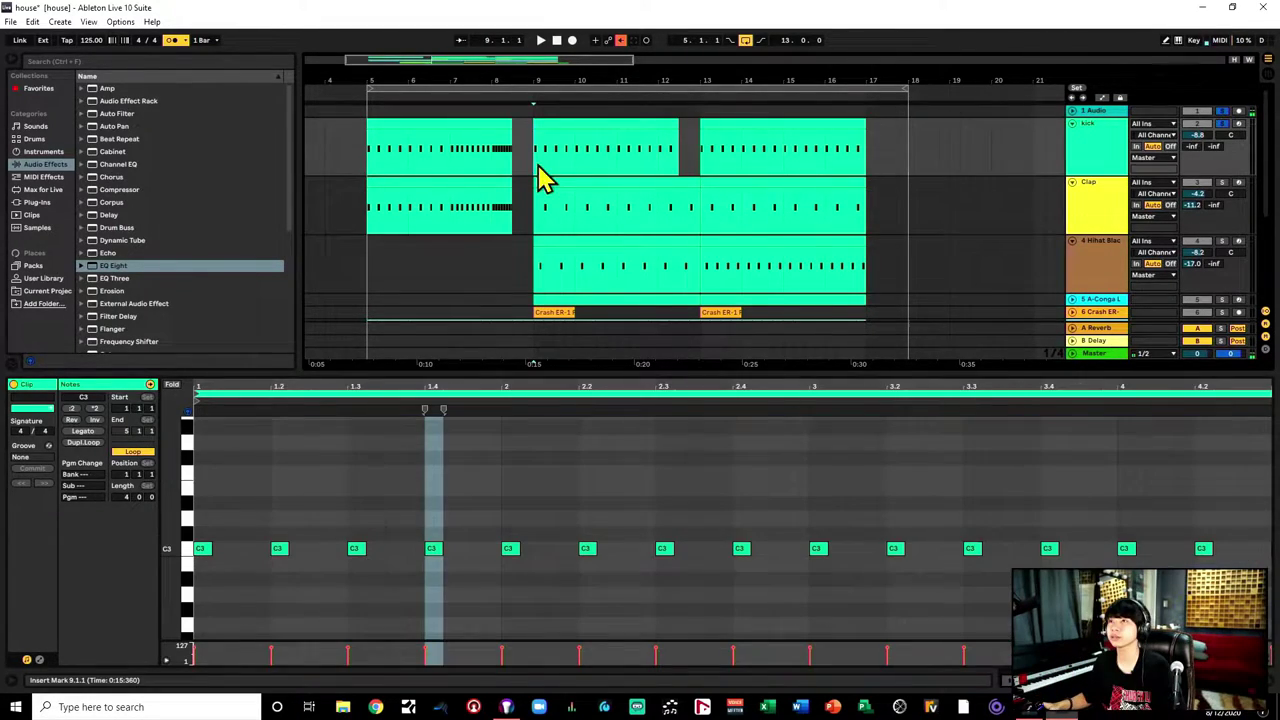
{"action": "key", "text": "space"}
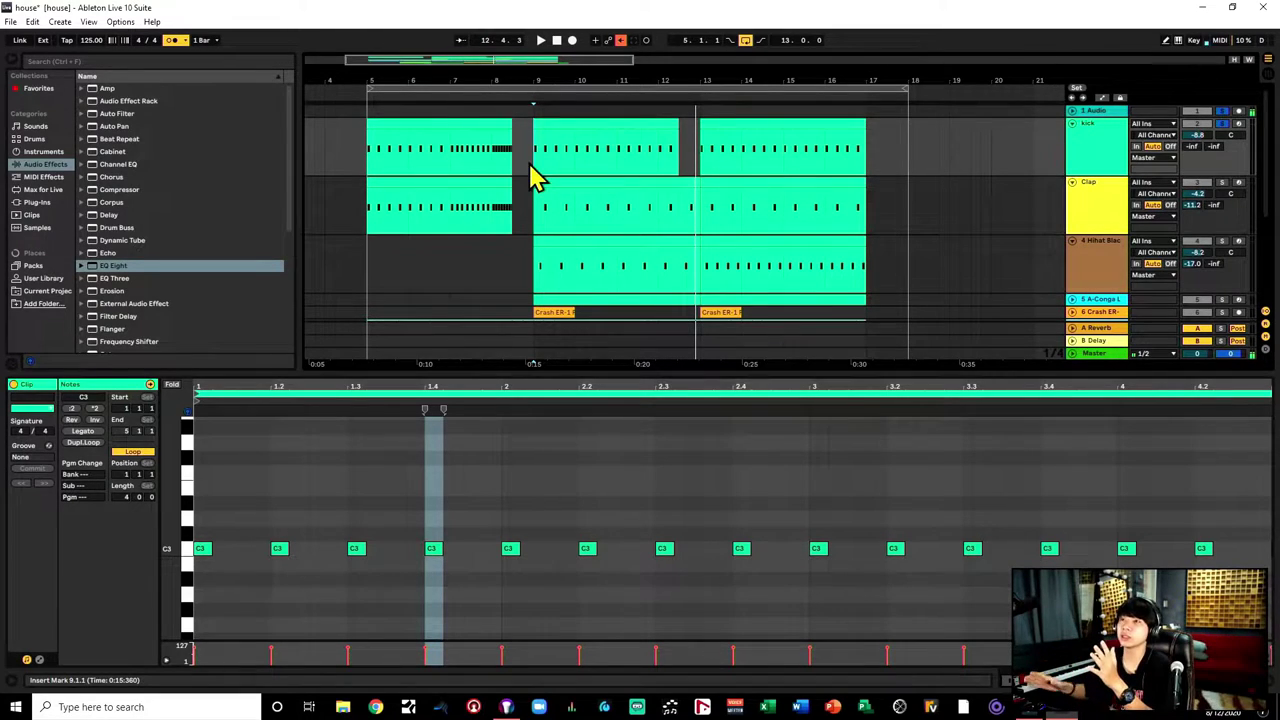
{"action": "left_click", "coordinate": [569, 121]}
{"action": "left_click", "coordinate": [202, 409]}
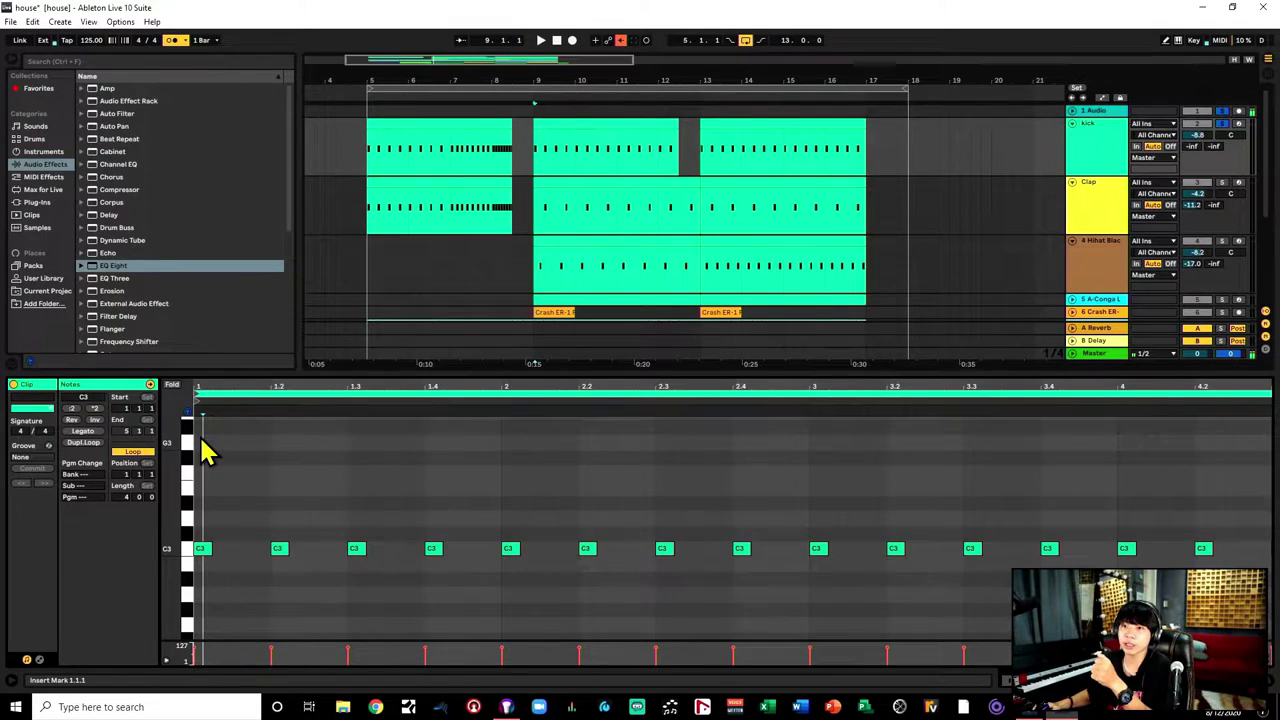
{"action": "left_click", "coordinate": [274, 462]}
{"action": "left_click", "coordinate": [378, 450]}
{"action": "left_click", "coordinate": [440, 450]}
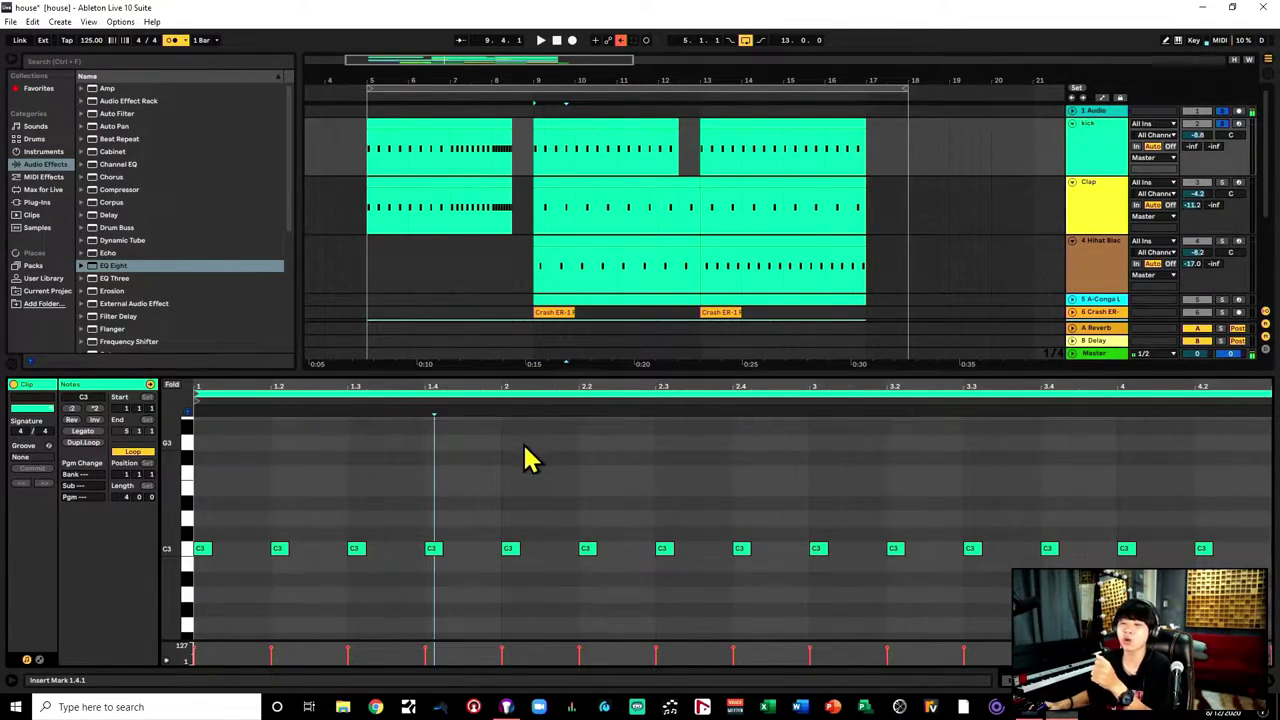
{"action": "left_click", "coordinate": [445, 518]}
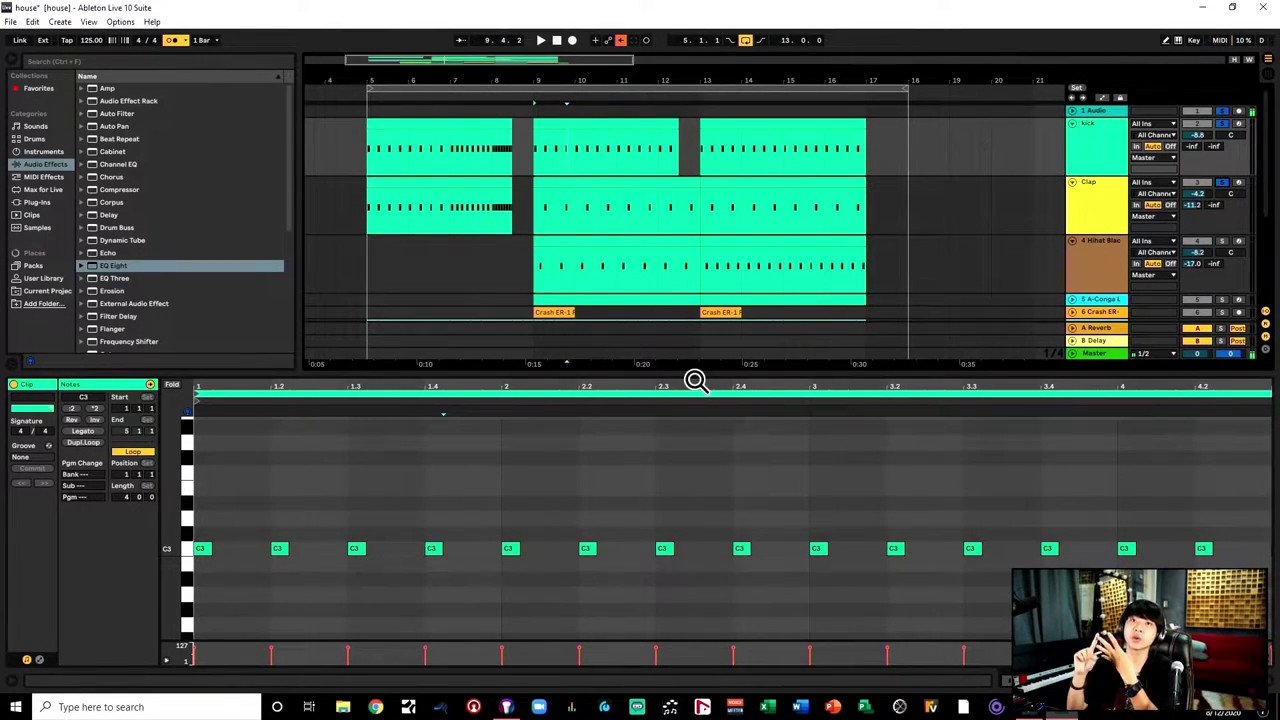
Step: Open the clap clip at bar 9 and highlight the notes on beats 2 and 4 of its first bar
{"action": "left_click", "coordinate": [651, 218]}
{"action": "scroll", "coordinate": [377, 502], "scroll_direction": "down", "scroll_amount": 4}
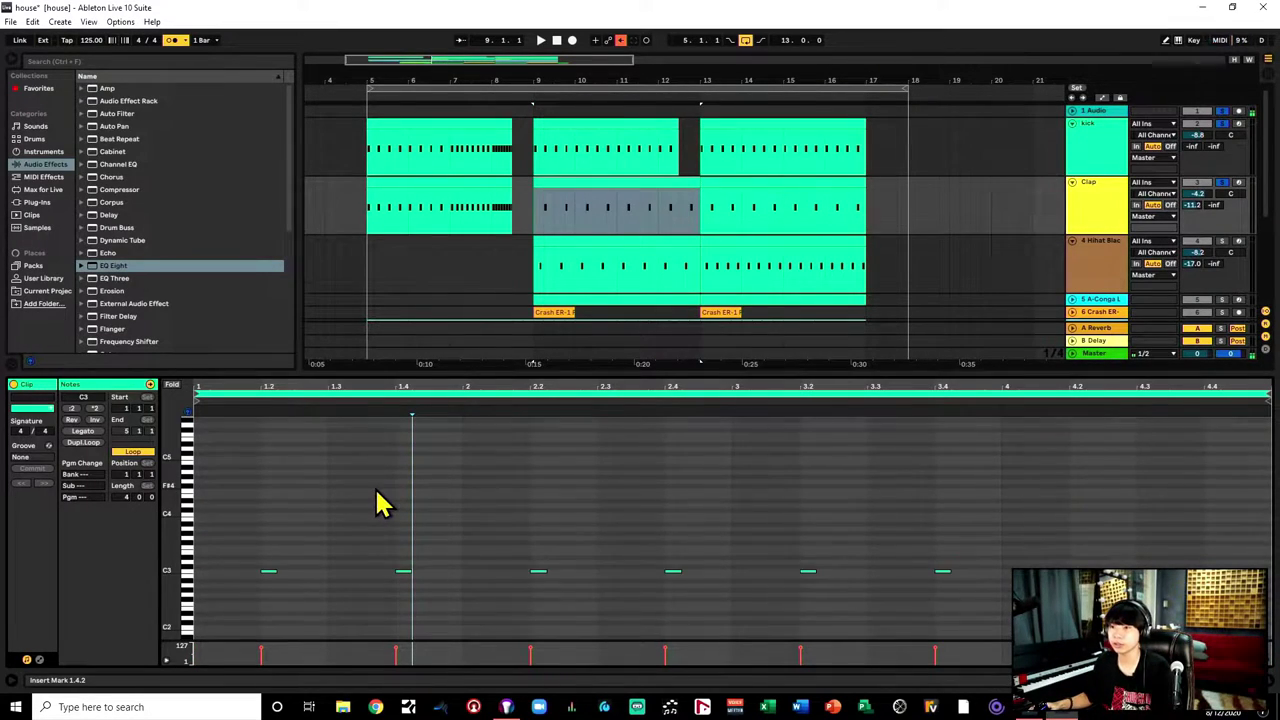
{"action": "left_click_drag", "start_coordinate": [258, 508], "coordinate": [336, 542]}
{"action": "left_click_drag", "start_coordinate": [372, 480], "coordinate": [452, 546]}
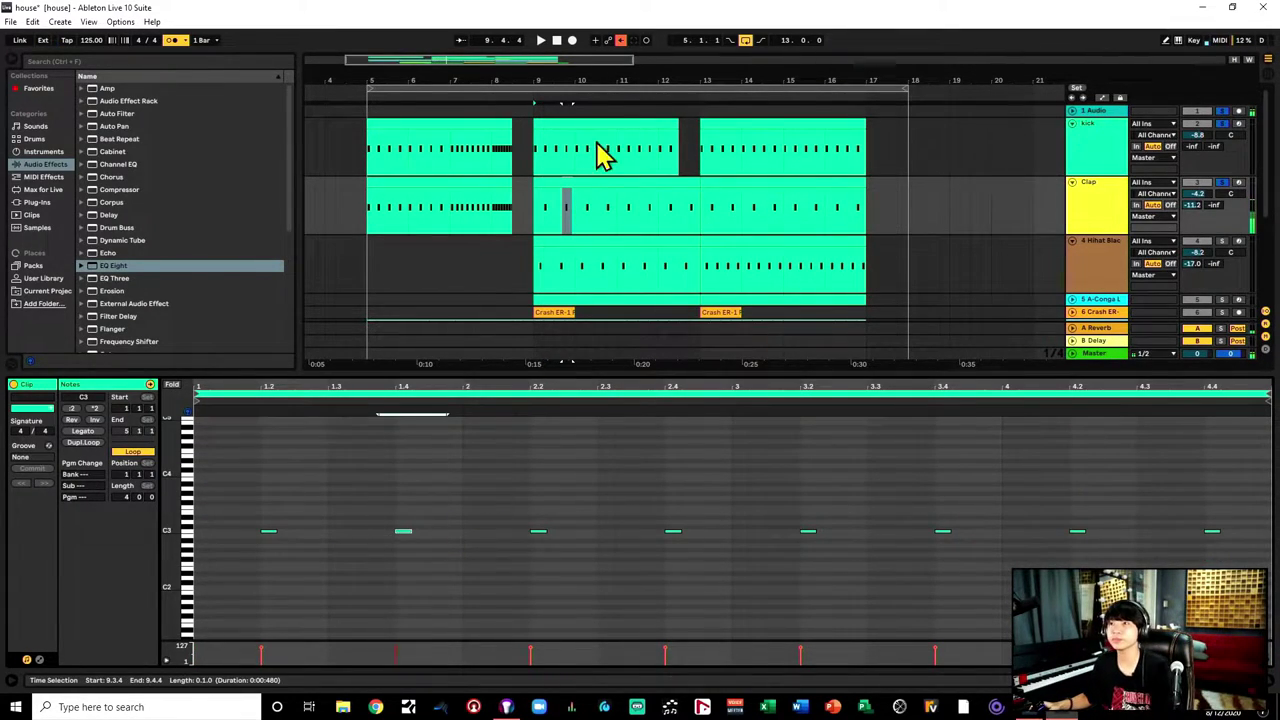
Step: Play the kick and clap from bar 9, switch off the metronome, and highlight the kick track gap from 12.3 to 13.1
{"action": "left_click", "coordinate": [567, 183]}
{"action": "key", "text": "space"}
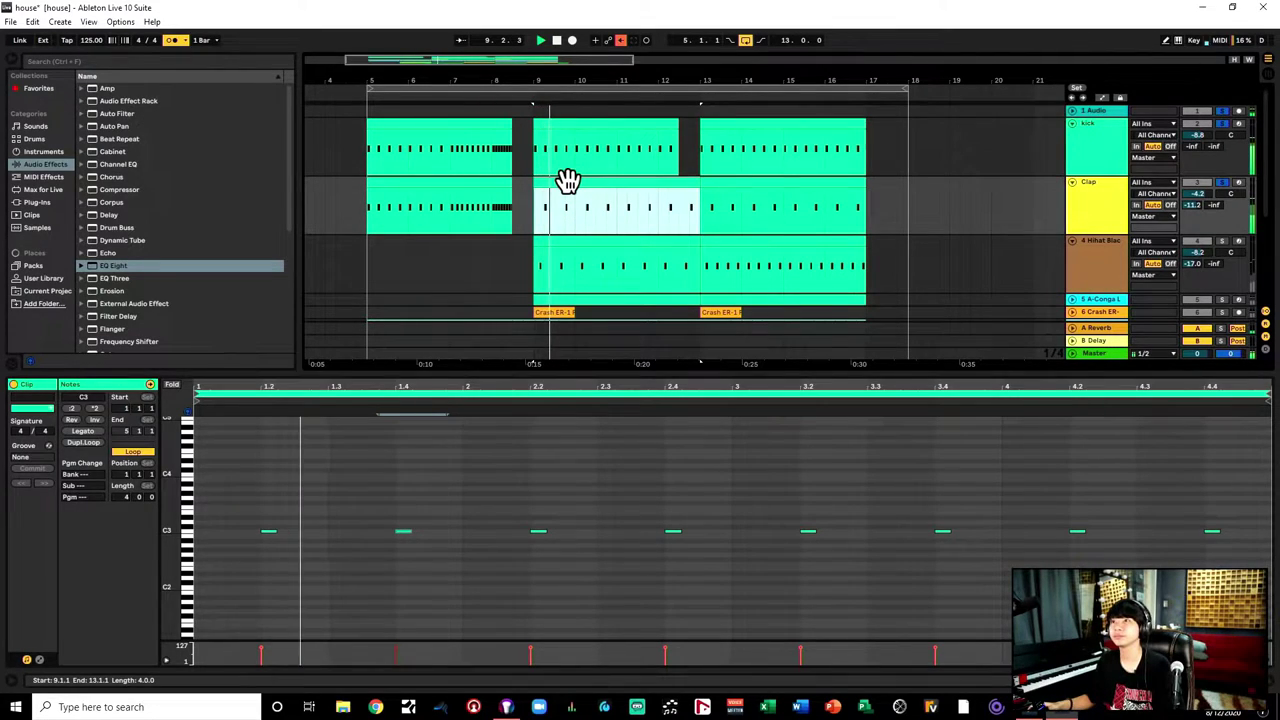
{"action": "left_click", "coordinate": [172, 40]}
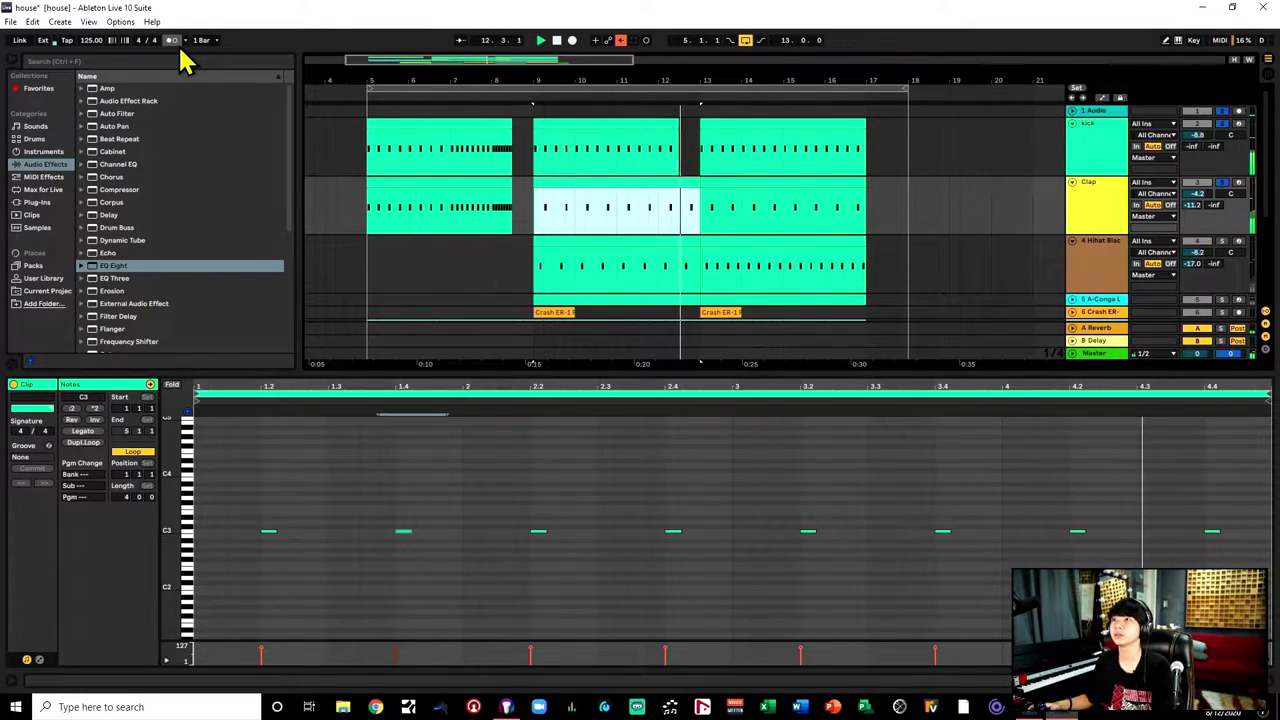
{"action": "left_click", "coordinate": [679, 154]}
{"action": "left_click_drag", "start_coordinate": [680, 153], "coordinate": [706, 154]}
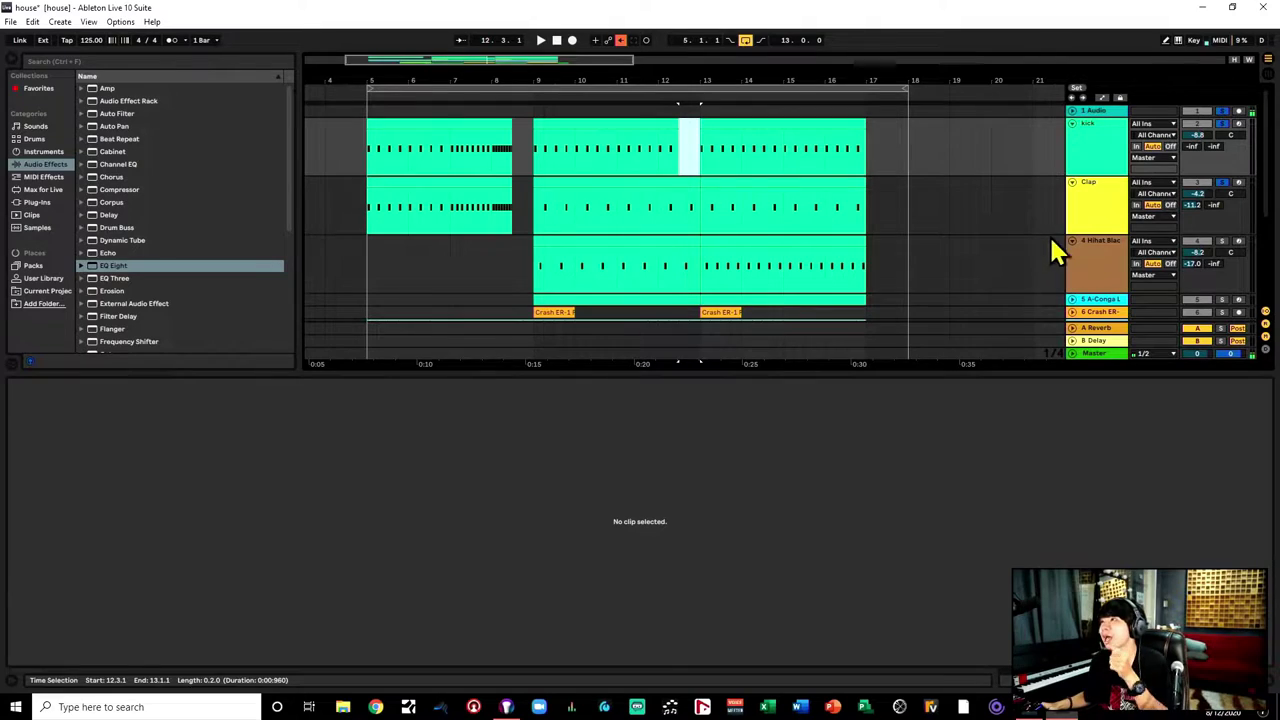
Step: Solo the hi-hat track along with the kick and clap, and play from bar 9
{"action": "left_click", "coordinate": [1222, 242]}
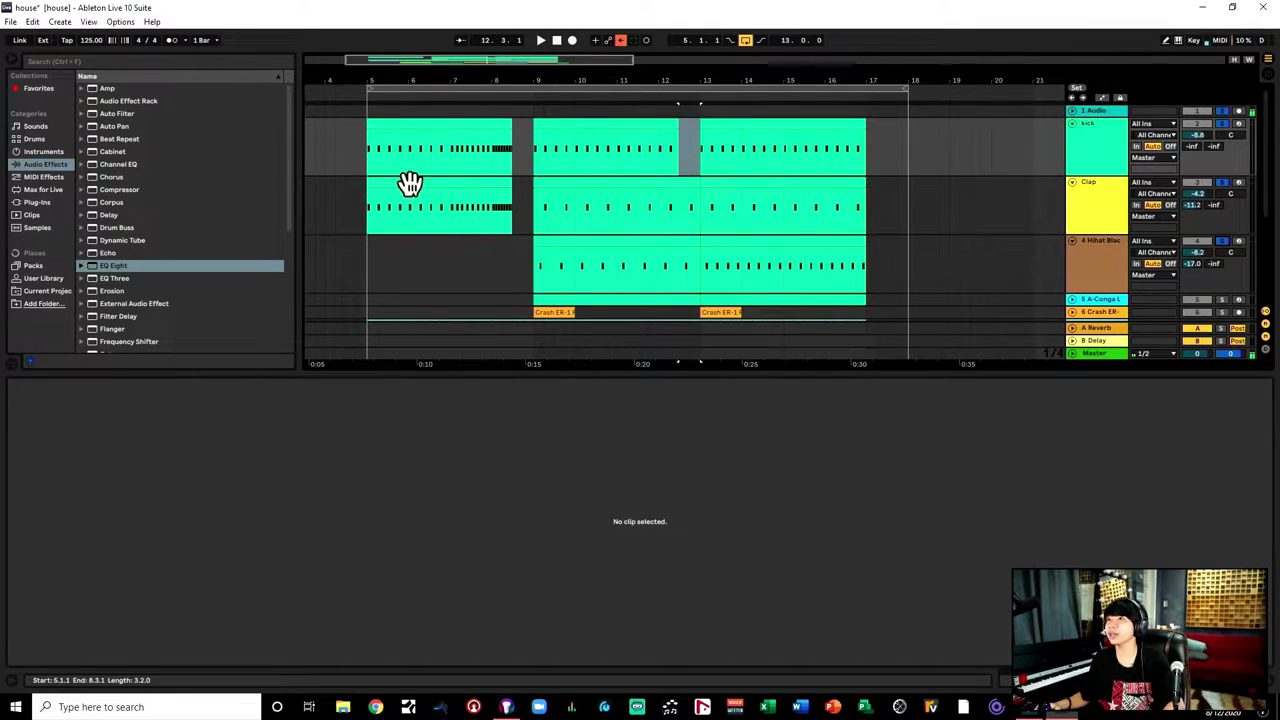
{"action": "left_click", "coordinate": [555, 245]}
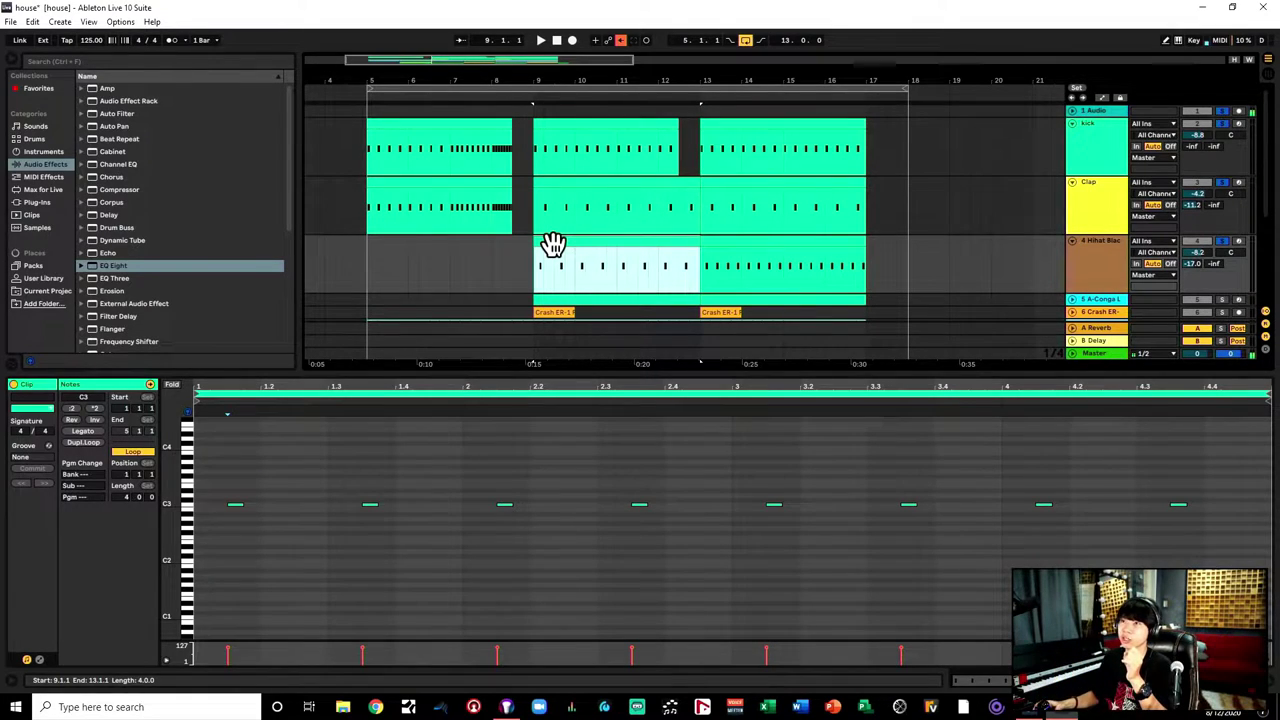
{"action": "key", "text": "space"}
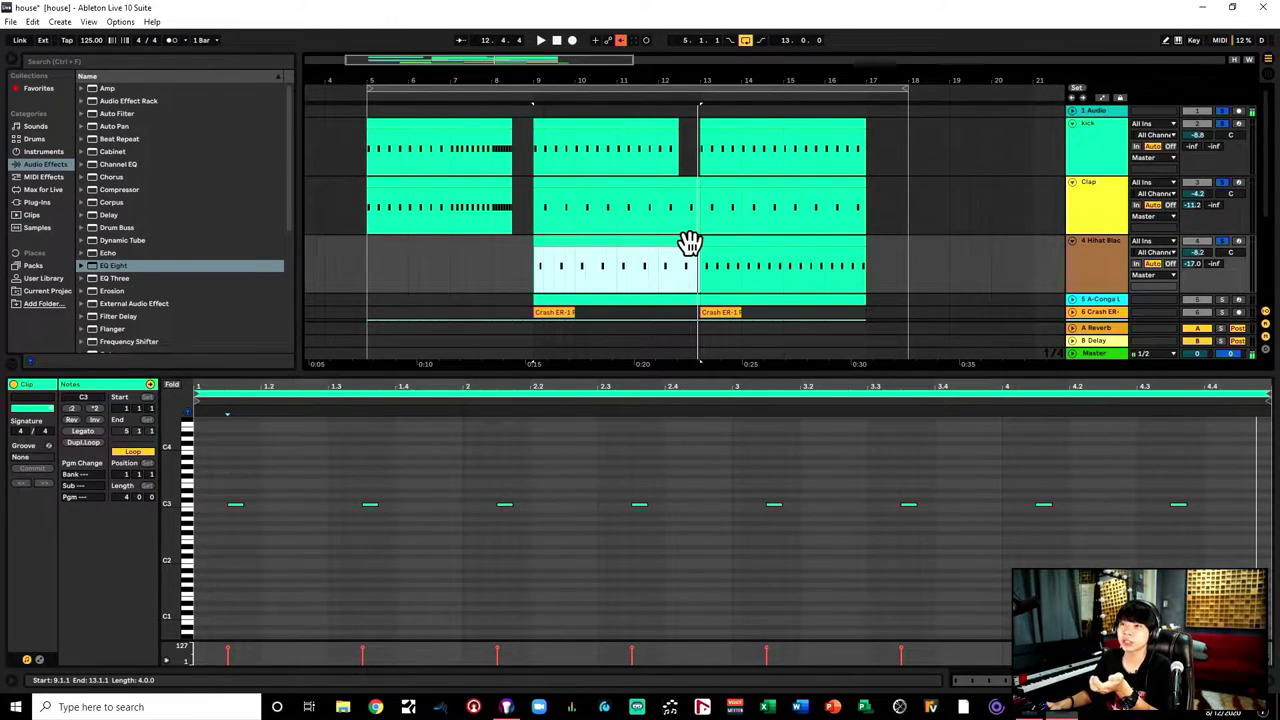
Step: Compare the hi-hat clips at bars 9 and 13, and highlight the span between the first two notes of the second clip
{"action": "left_click", "coordinate": [752, 243], "text": "shift"}
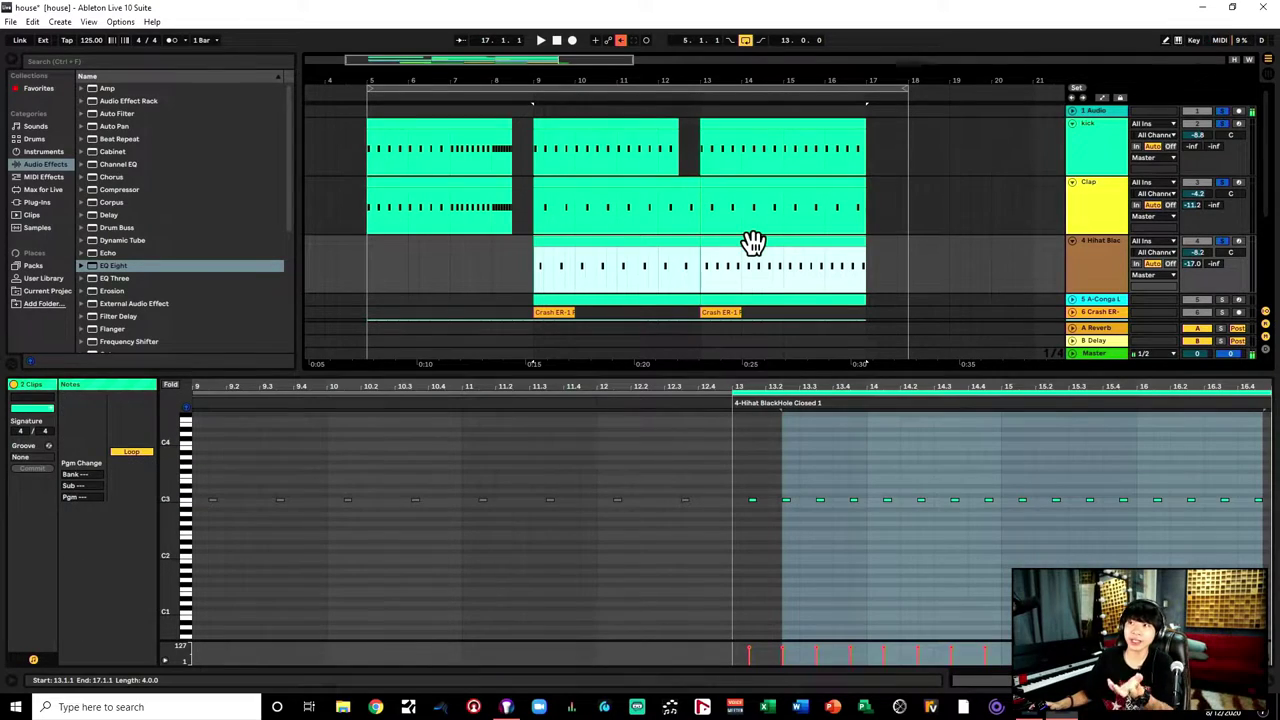
{"action": "left_click", "coordinate": [890, 258]}
{"action": "left_click", "coordinate": [820, 243]}
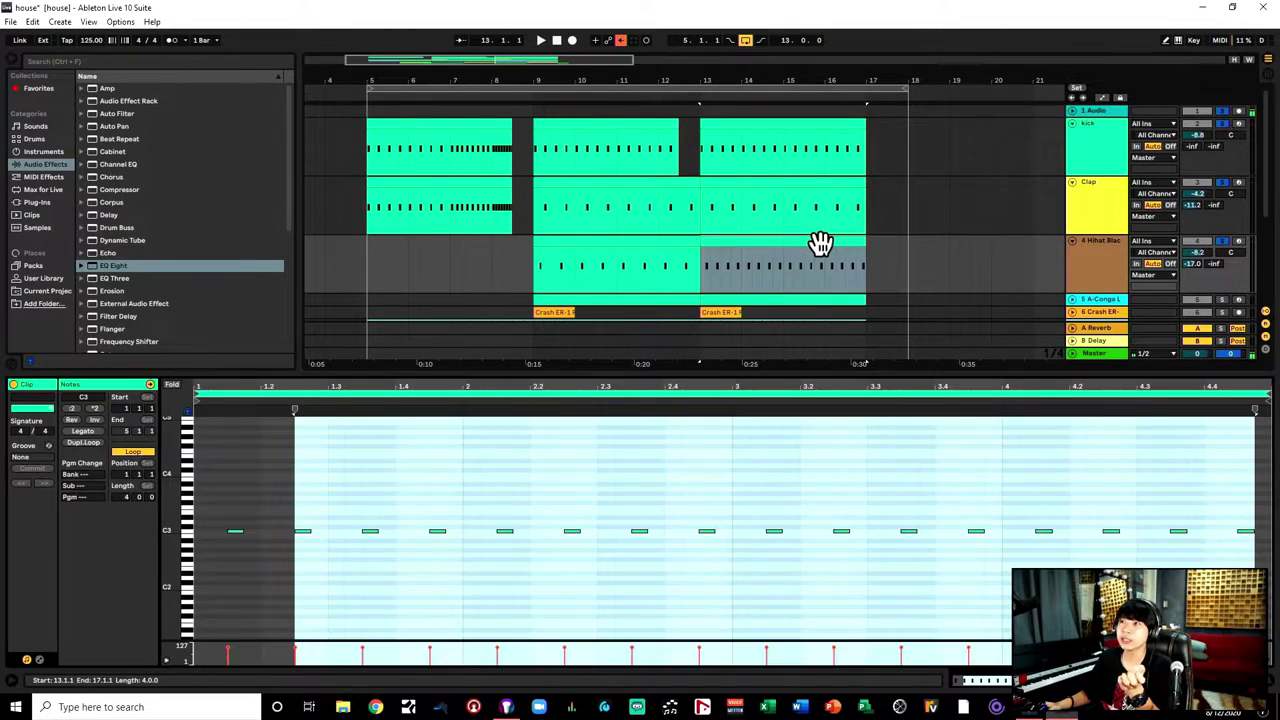
{"action": "left_click", "coordinate": [346, 484]}
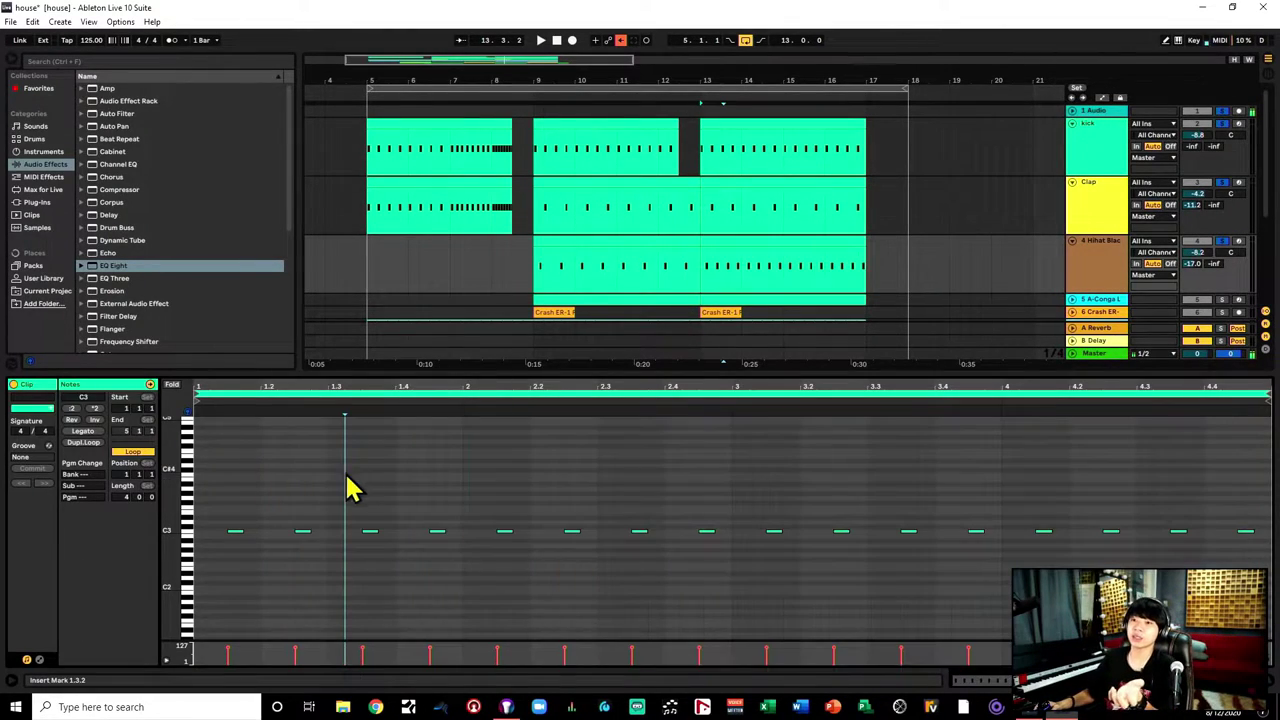
{"action": "left_click", "coordinate": [571, 243]}
{"action": "left_click", "coordinate": [780, 243]}
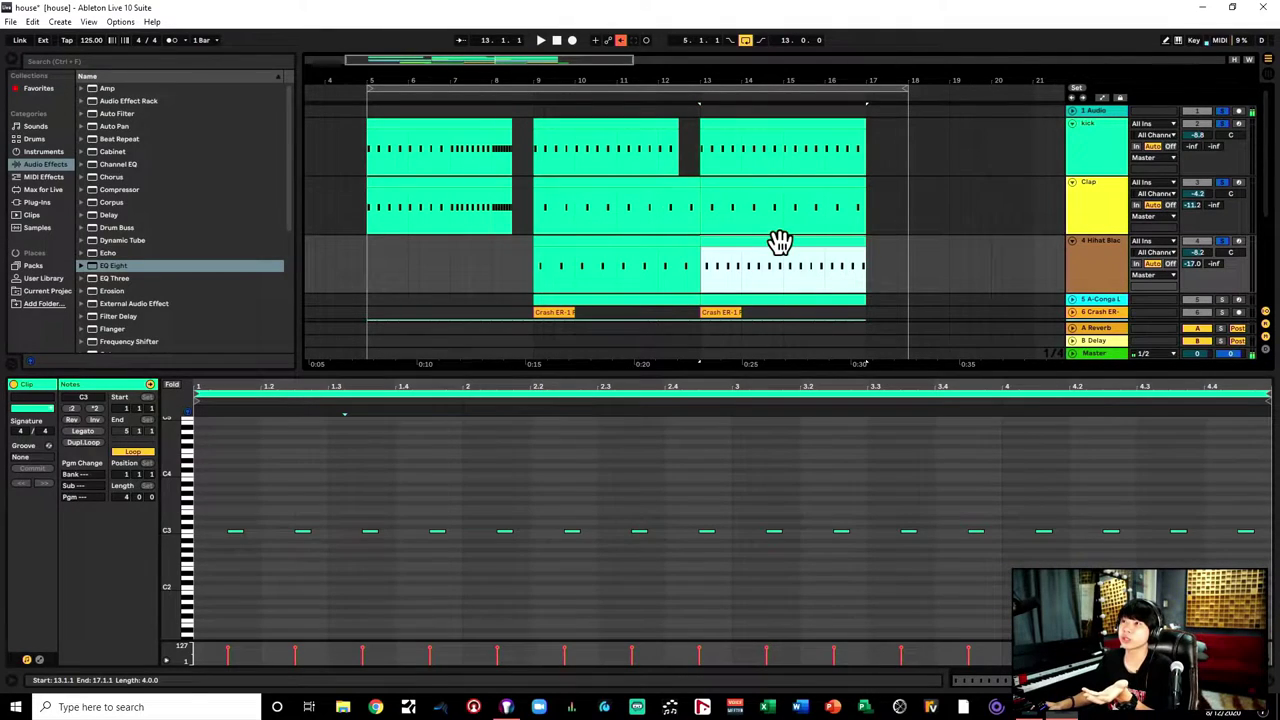
{"action": "left_click_drag", "start_coordinate": [229, 603], "coordinate": [296, 594]}
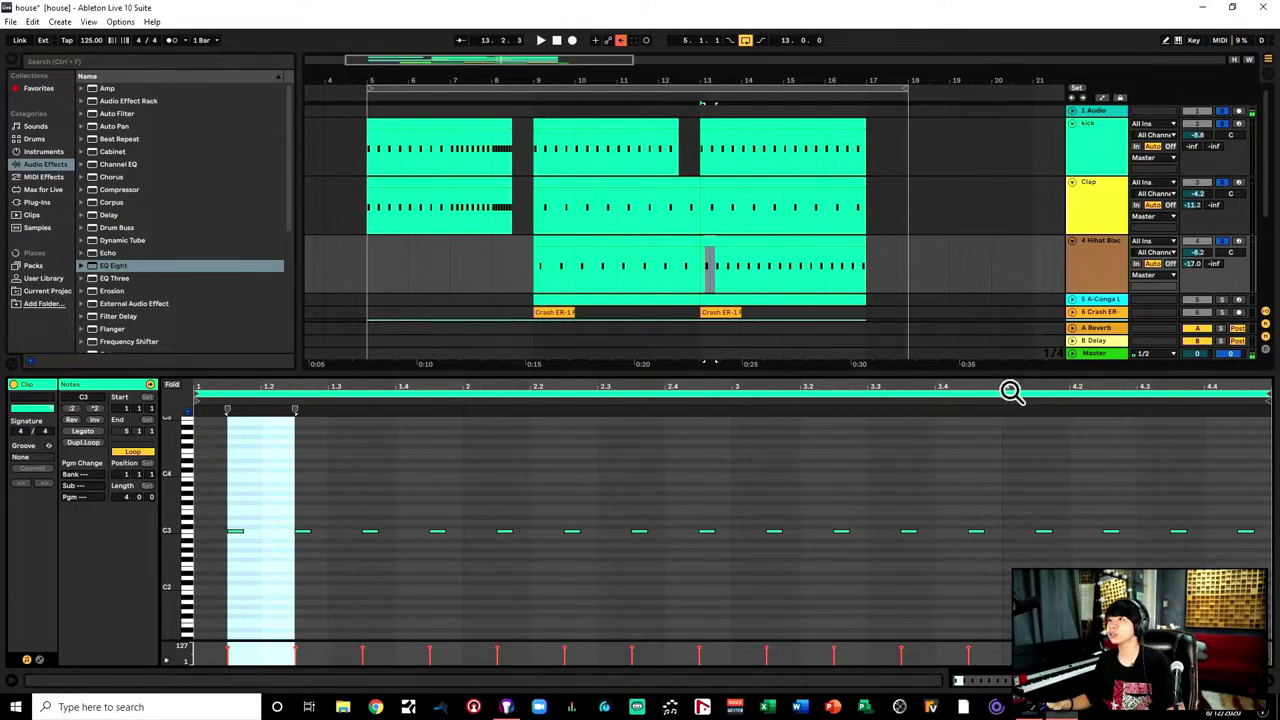
Step: Move the Crash track above the A-Conga track and unfold it
{"action": "left_click", "coordinate": [961, 283]}
{"action": "key", "text": "ctrl+z"}
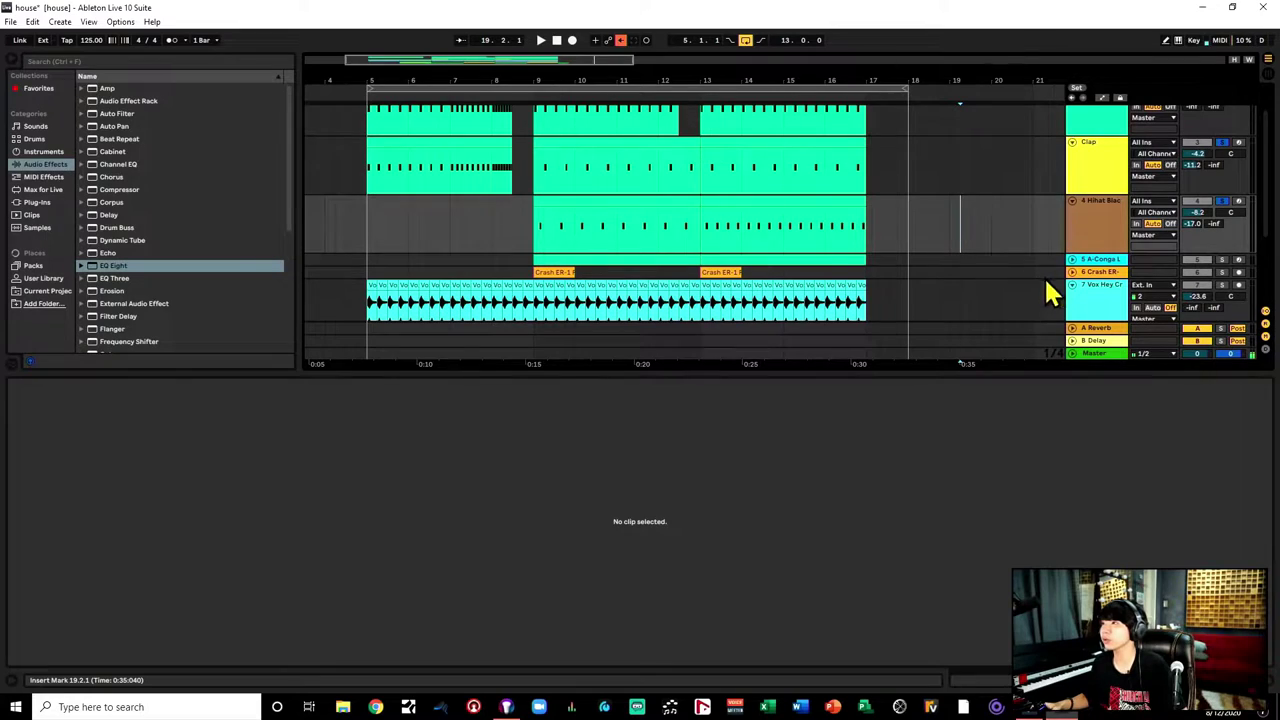
{"action": "left_click_drag", "start_coordinate": [1100, 274], "coordinate": [1074, 266]}
{"action": "left_click", "coordinate": [1071, 260]}
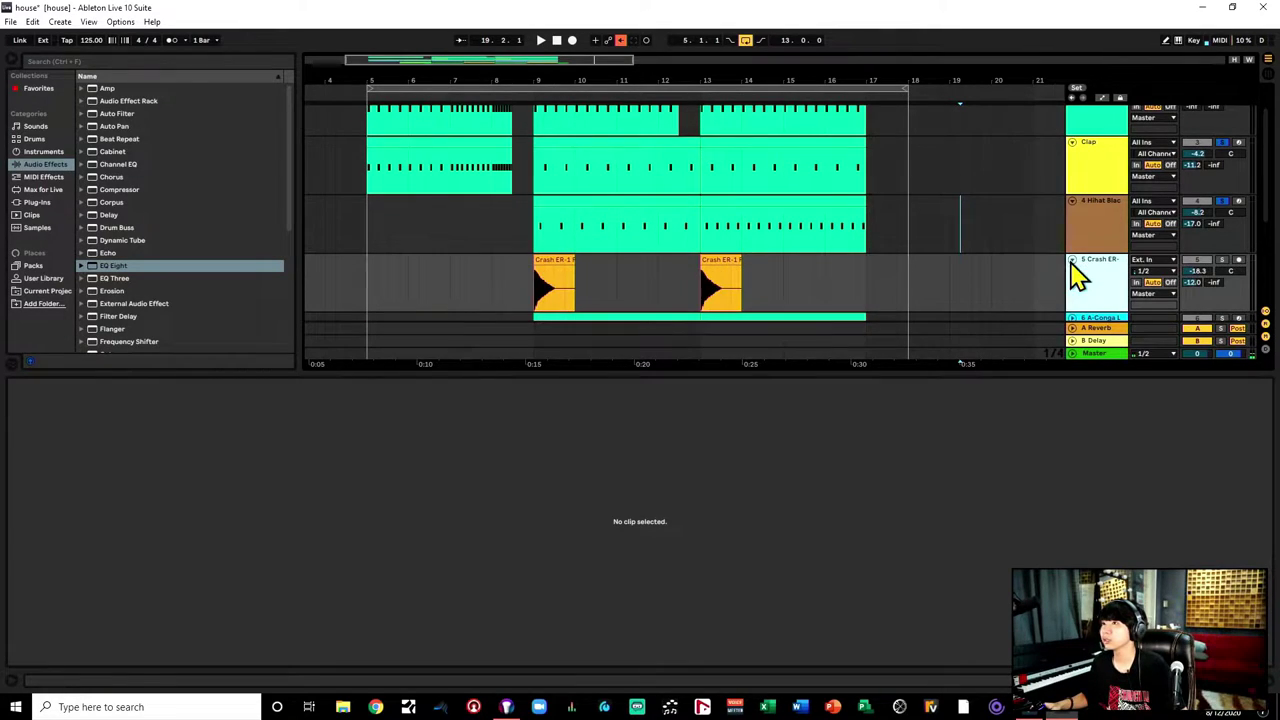
Step: Inspect the crash and hi-hat clips starting at bar 9, and solo the Crash track
{"action": "left_click", "coordinate": [570, 258]}
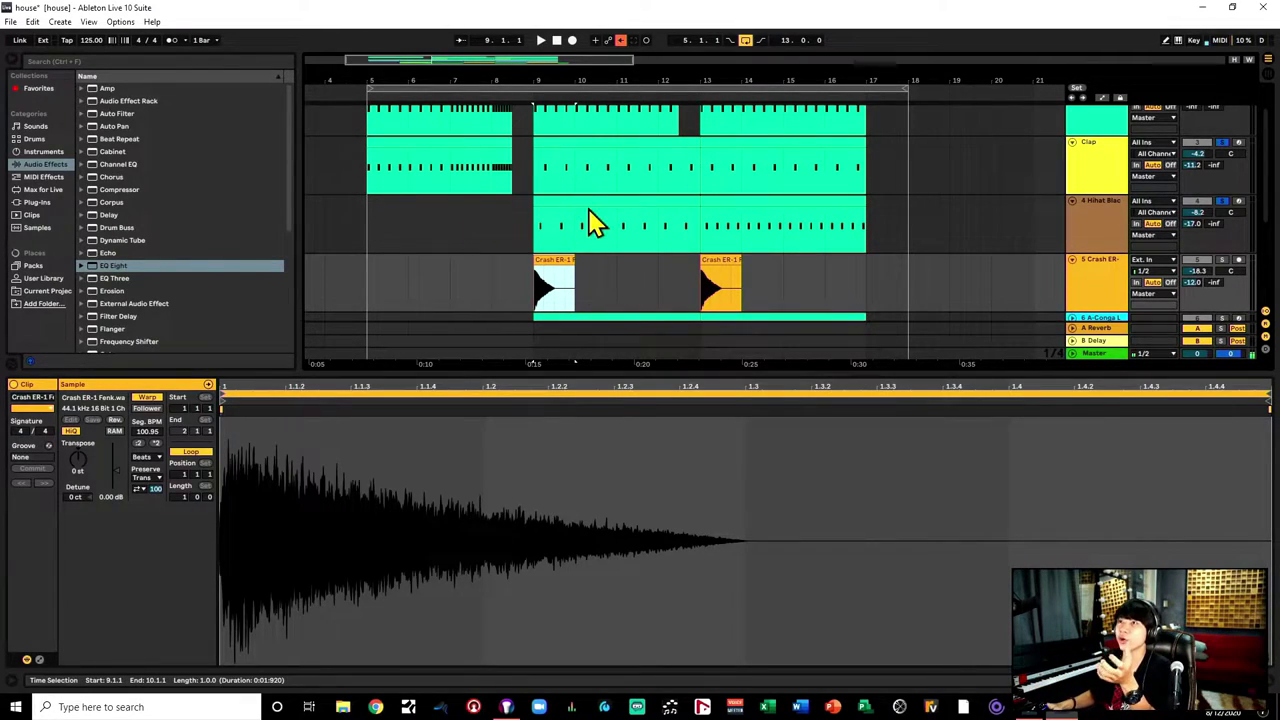
{"action": "left_click", "coordinate": [535, 200]}
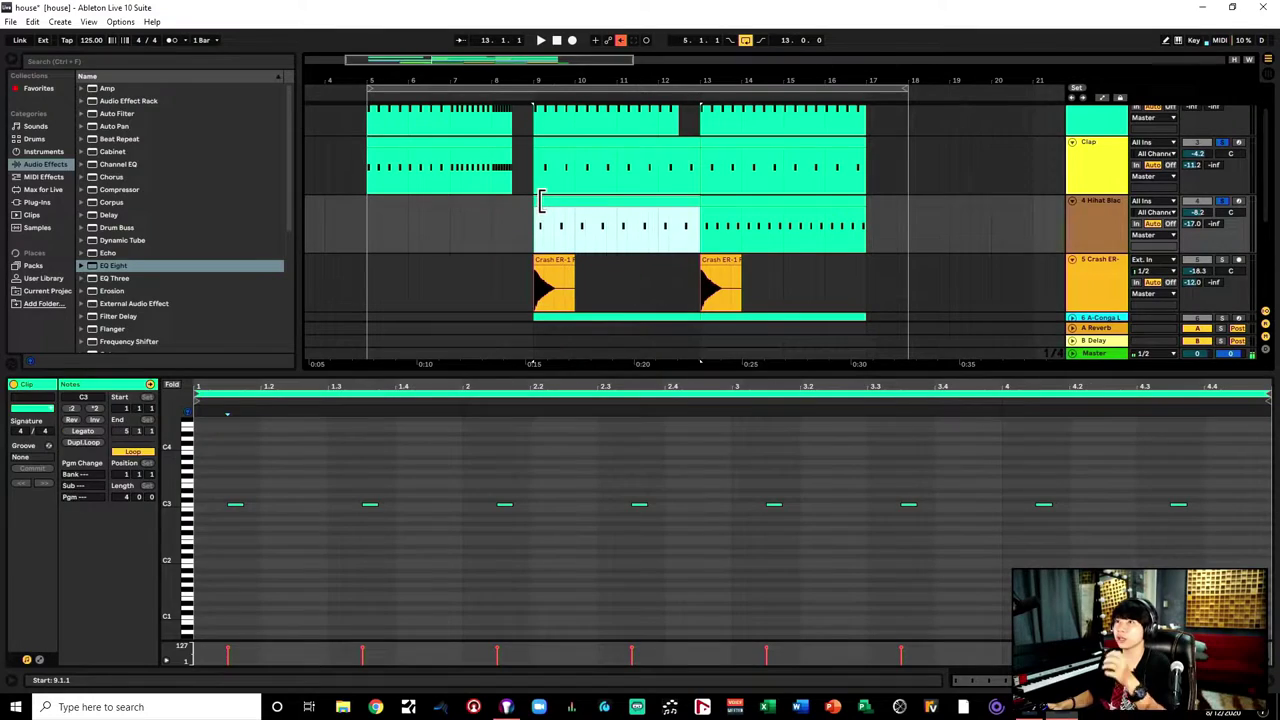
{"action": "left_click", "coordinate": [1236, 268]}
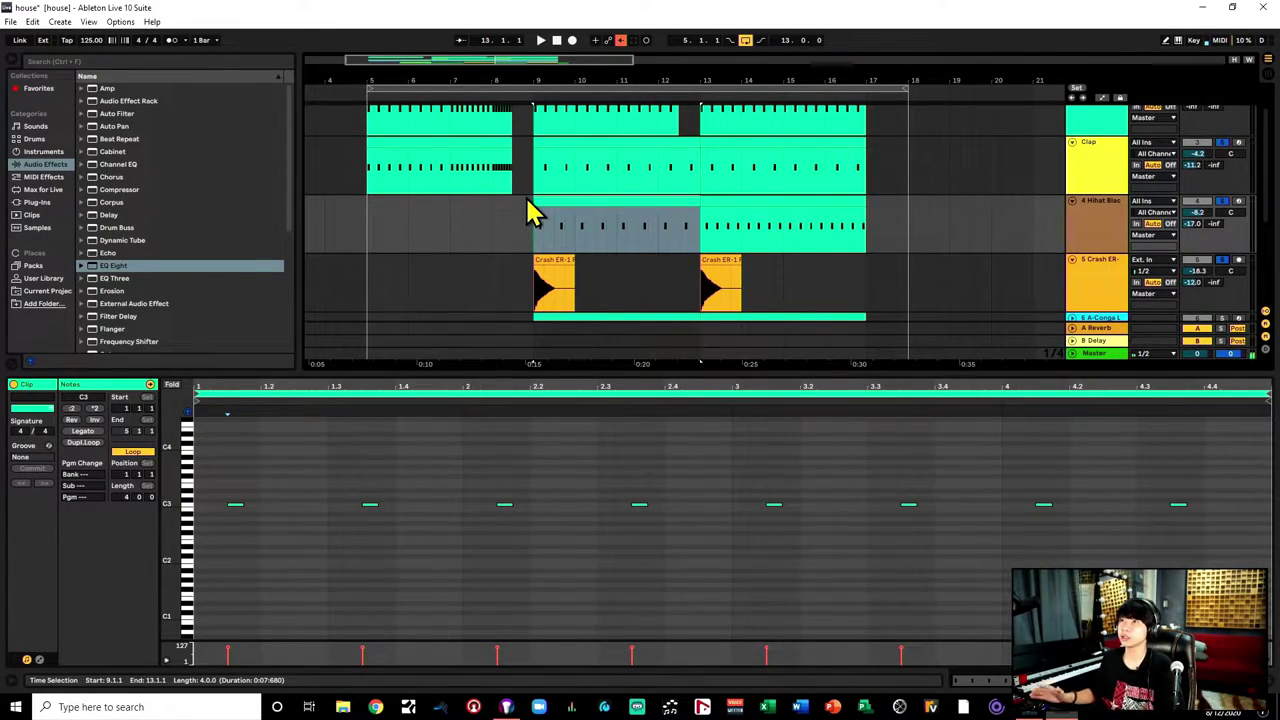
Step: Highlight the kick track gap from 12.3 to 13.1, and play the soloed drums and crash from bar 9
{"action": "left_click", "coordinate": [686, 122]}
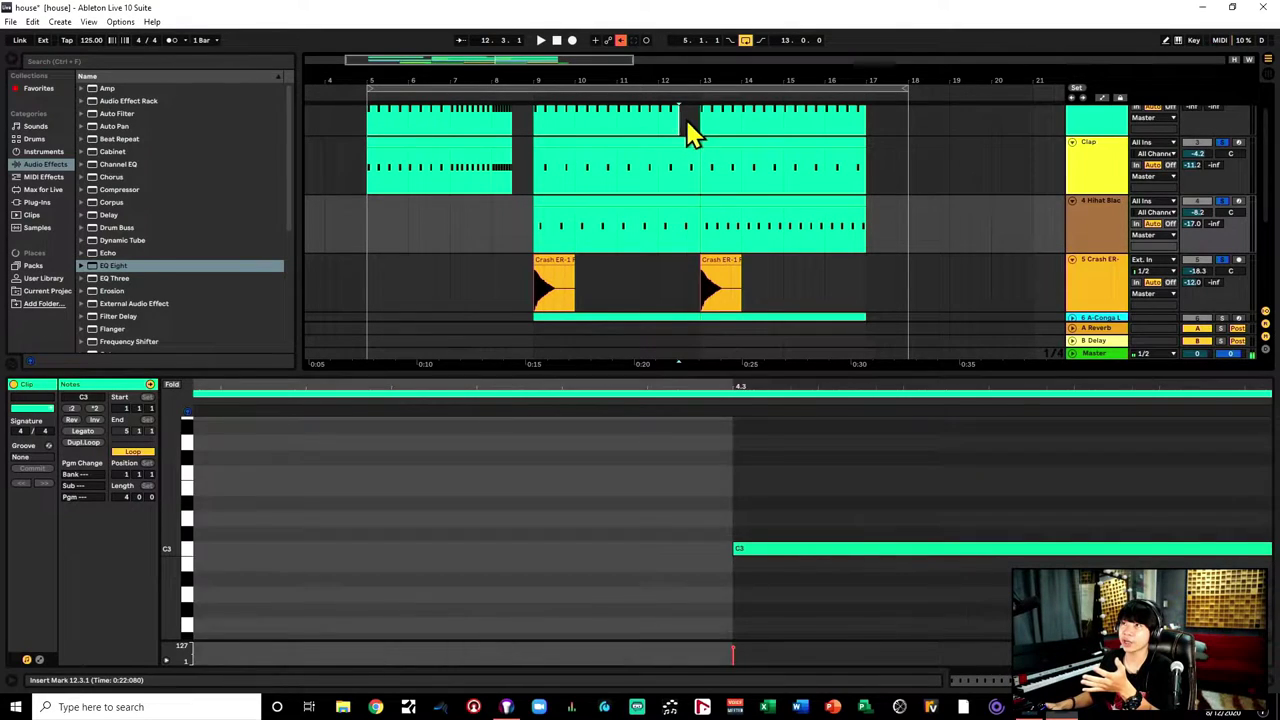
{"action": "left_click_drag", "start_coordinate": [695, 125], "coordinate": [698, 127]}
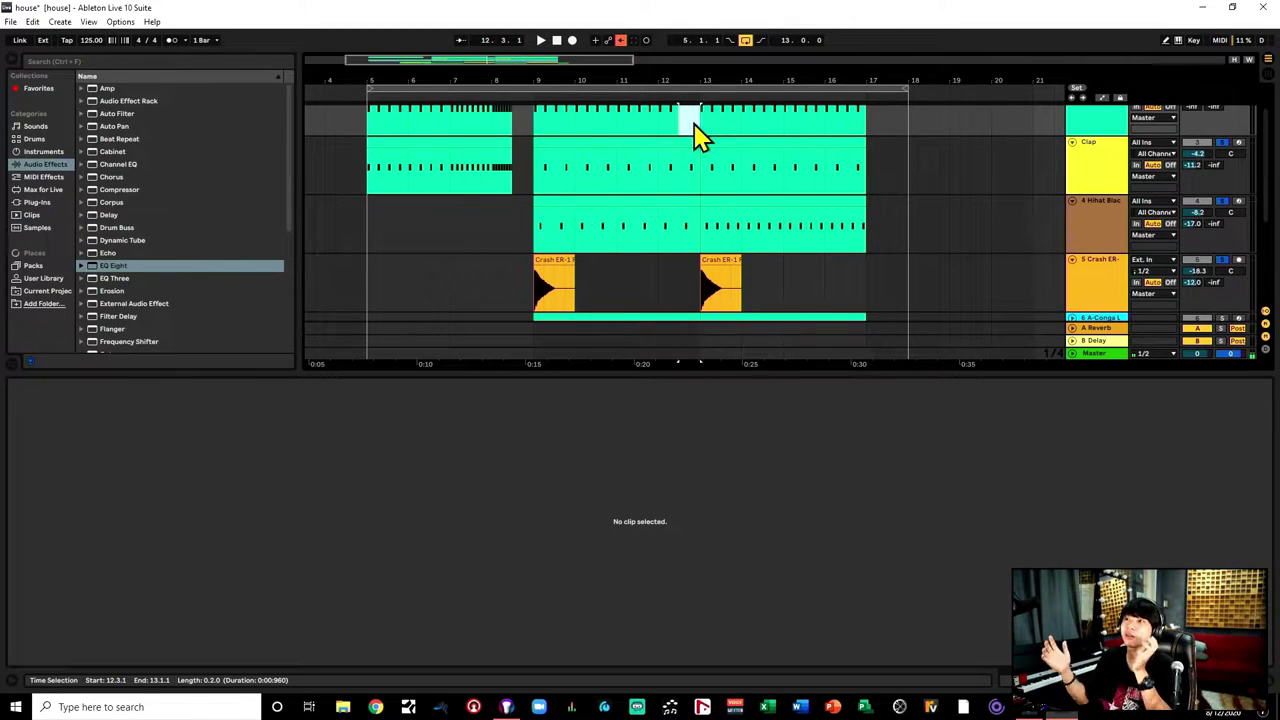
{"action": "key", "text": "Delete"}
{"action": "left_click", "coordinate": [663, 134]}
{"action": "key", "text": "space"}
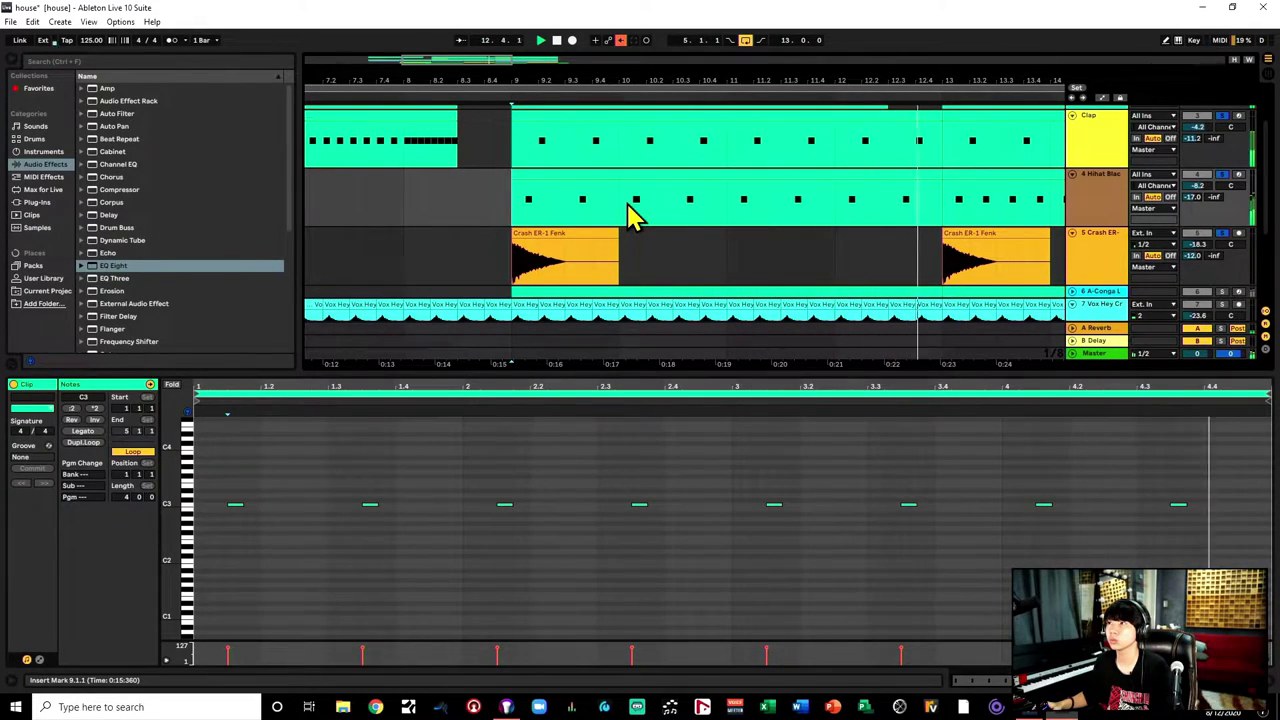
{"action": "key", "text": "space"}
Step: Unfold and solo the A-Conga track, and play from the start of the first crash clip at bar 9
{"action": "key", "text": "minus"}
{"action": "key", "text": "minus"}
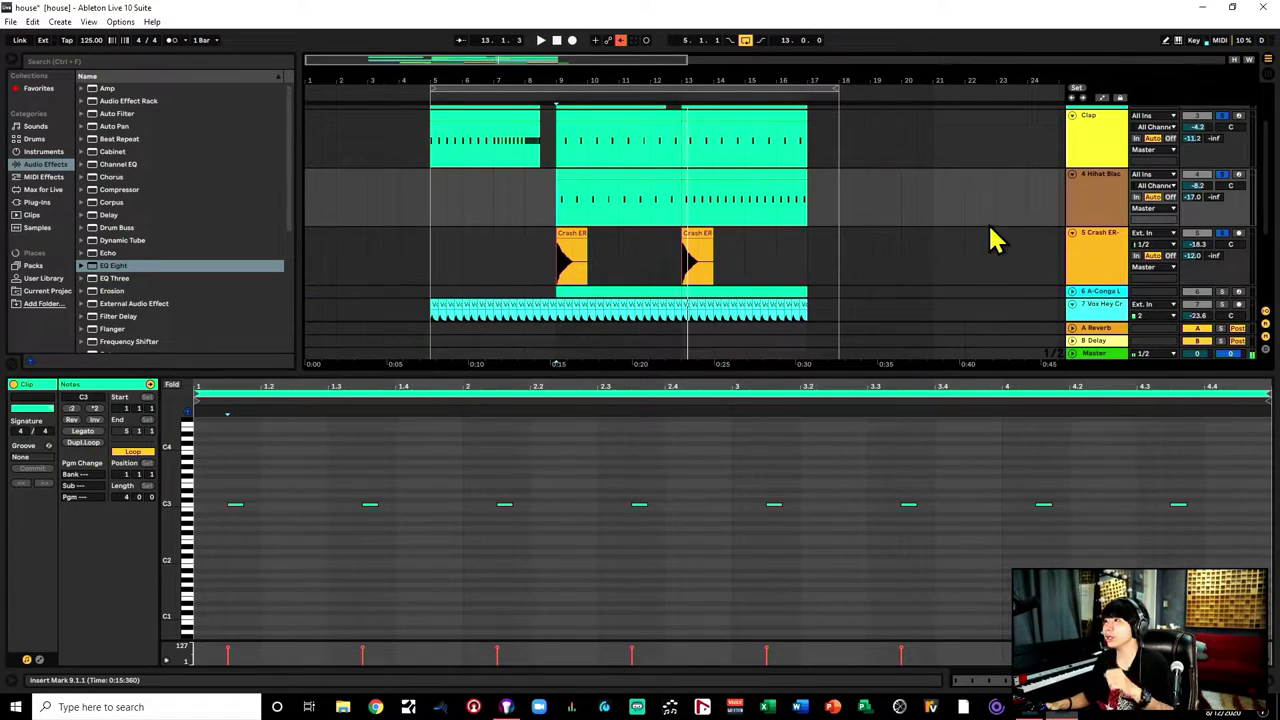
{"action": "scroll", "coordinate": [977, 254], "scroll_direction": "down", "scroll_amount": 2}
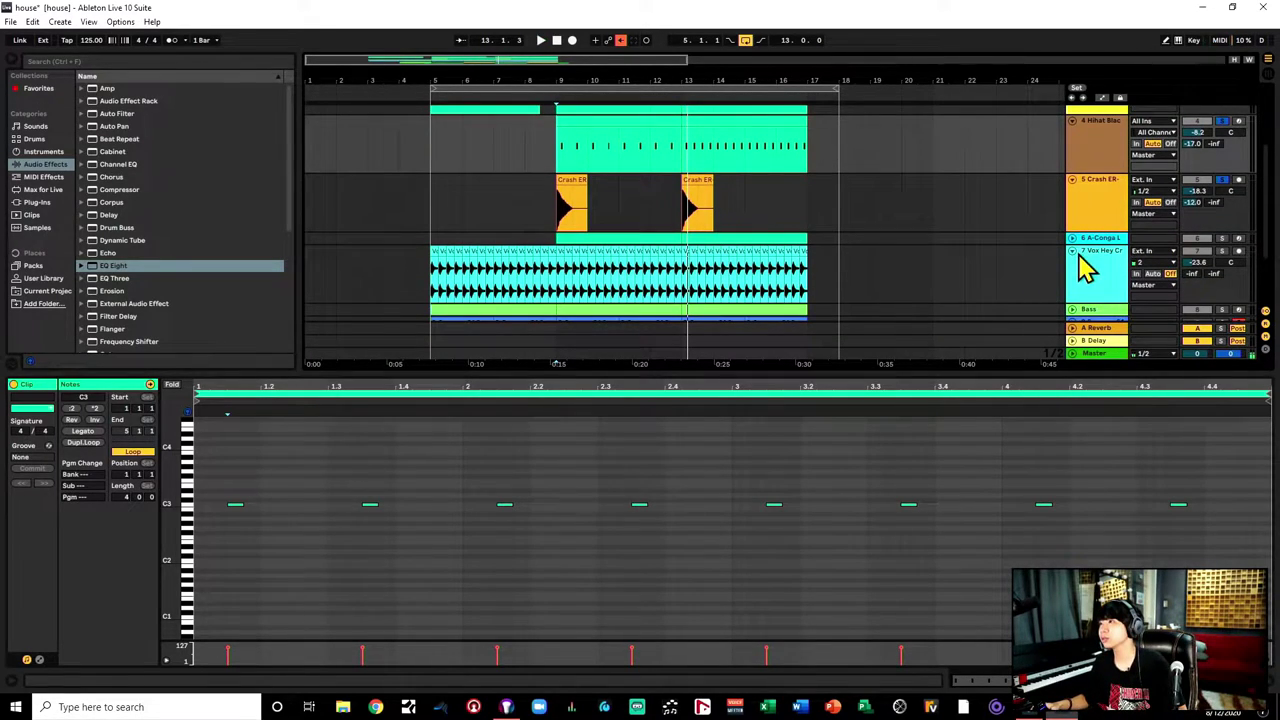
{"action": "left_click", "coordinate": [1074, 239]}
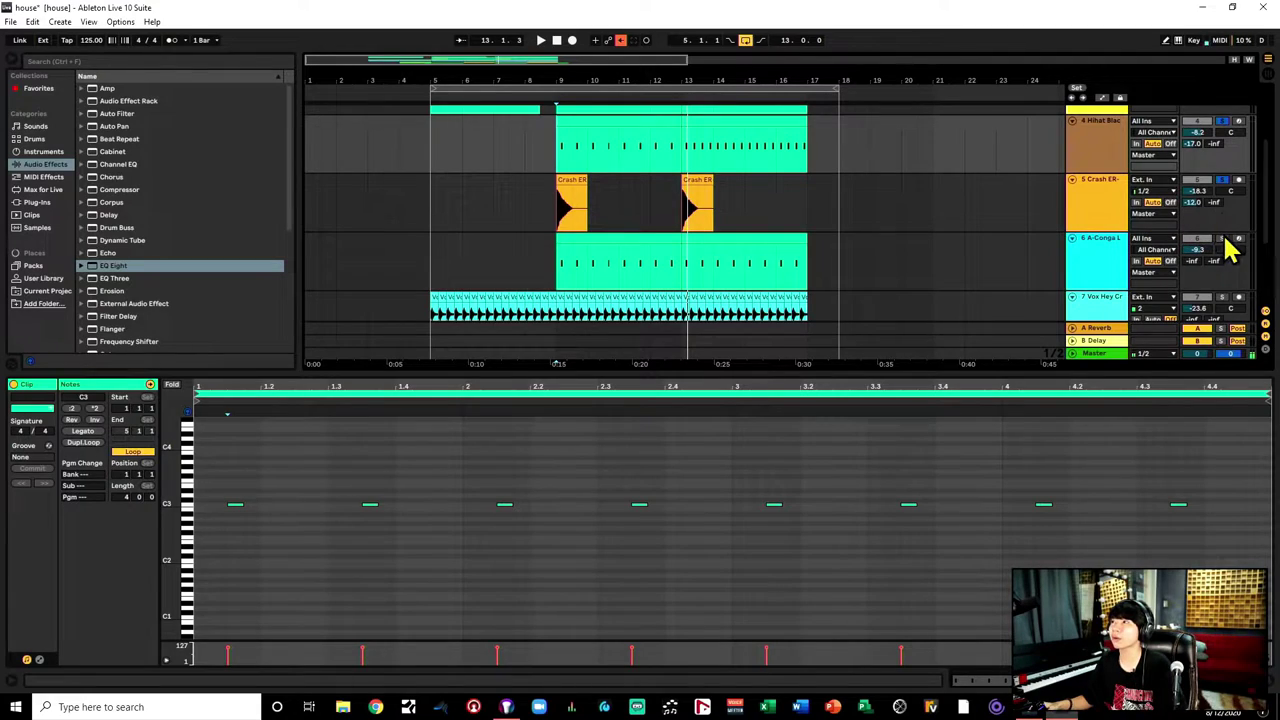
{"action": "left_click", "coordinate": [541, 218]}
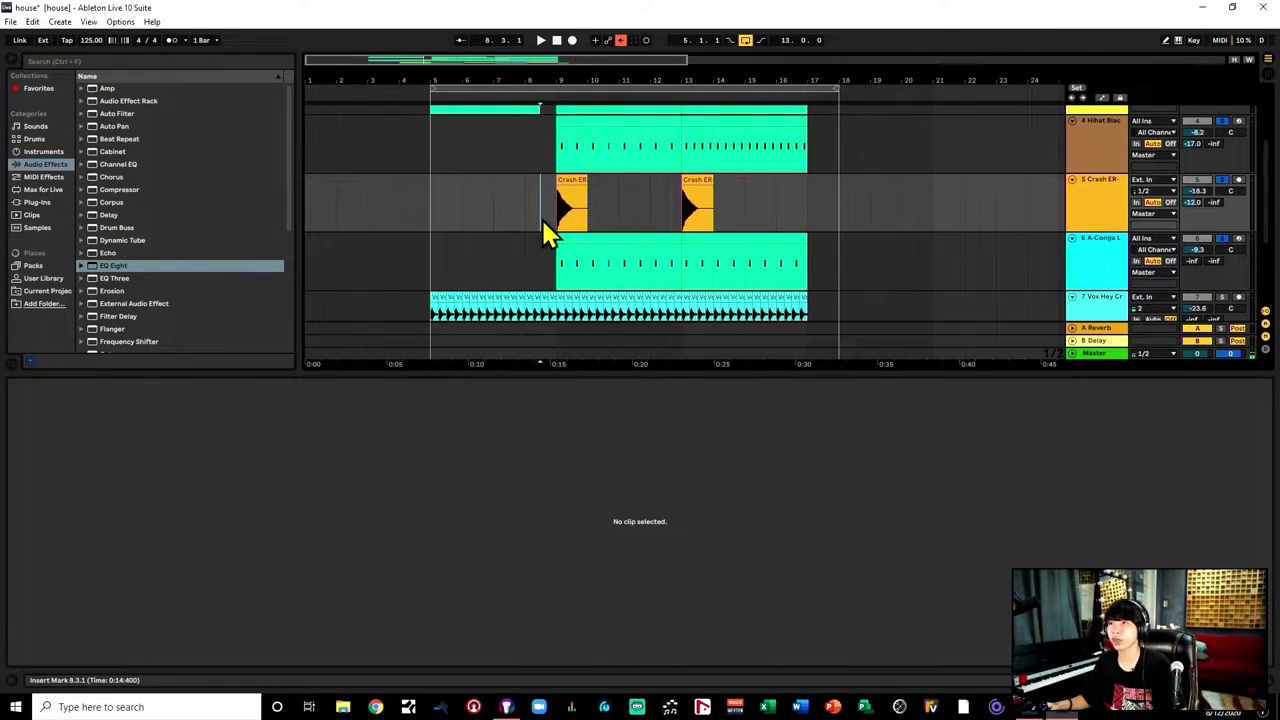
{"action": "left_click", "coordinate": [562, 222]}
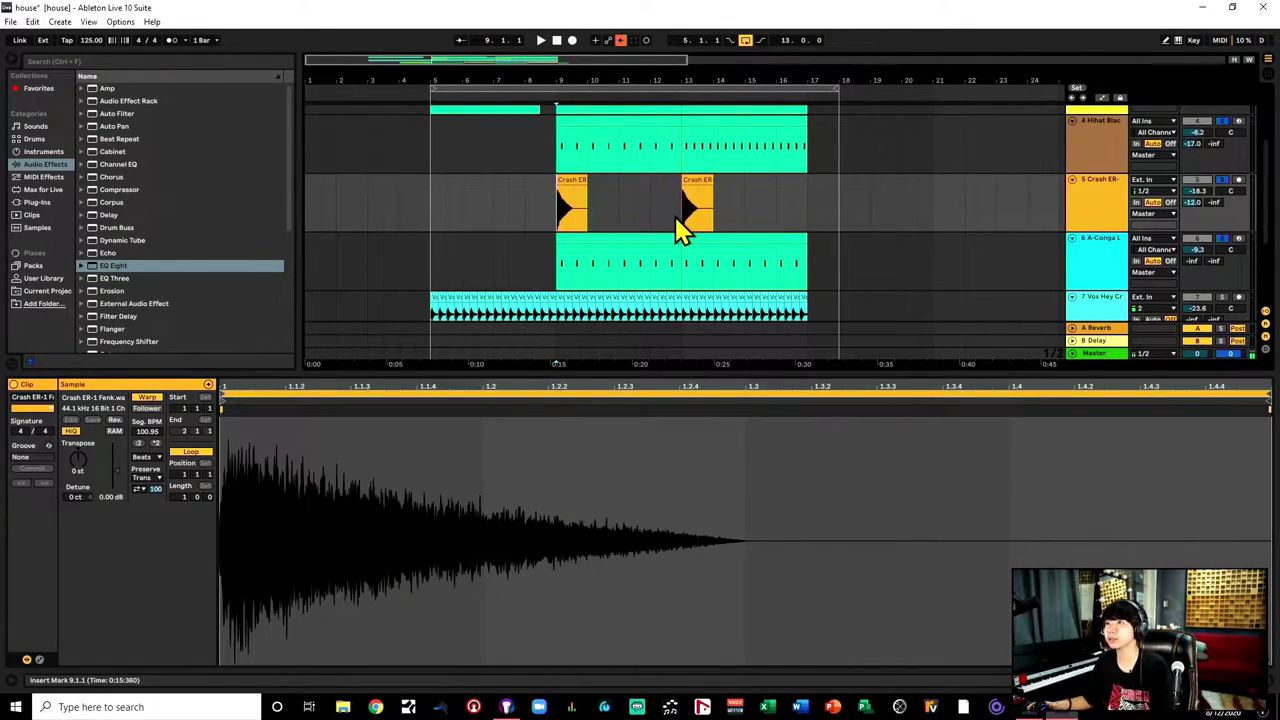
{"action": "key", "text": "space"}
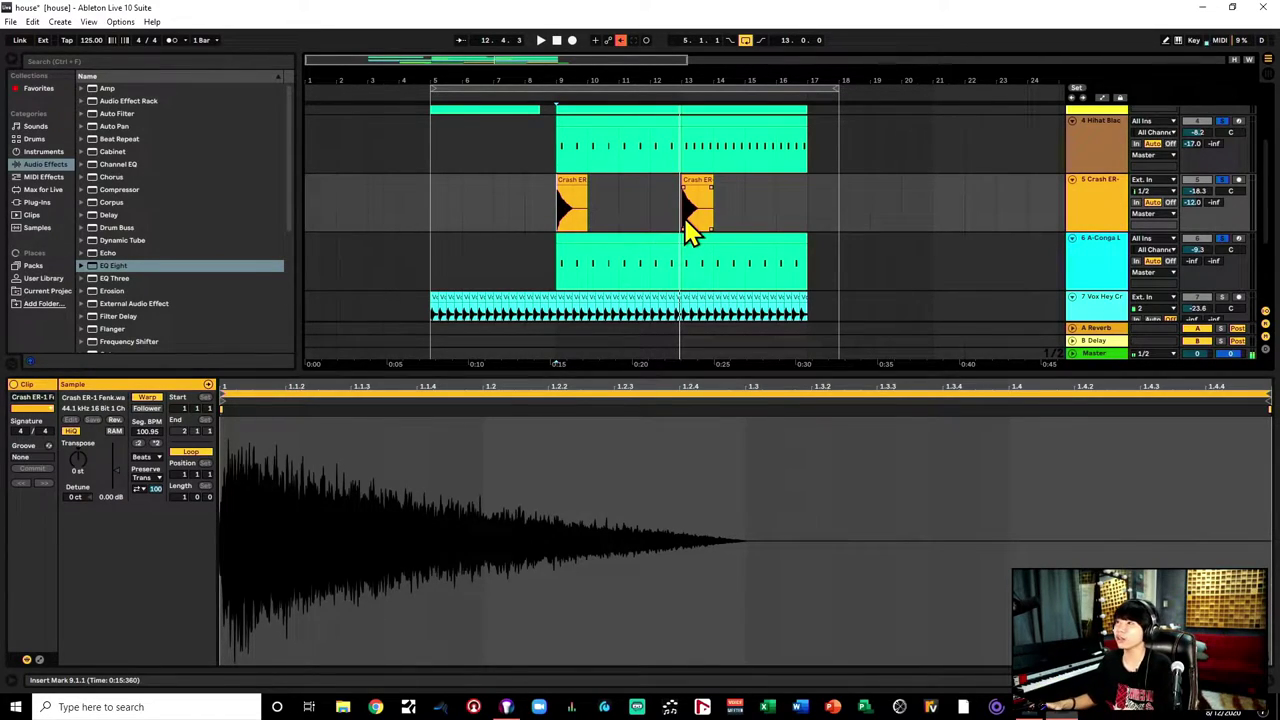
Step: Open the A-Conga clip, play from bar 9, and look over the tracks below it
{"action": "scroll", "coordinate": [780, 214], "scroll_direction": "down", "scroll_amount": 3}
{"action": "scroll", "coordinate": [1211, 243], "scroll_direction": "down", "scroll_amount": 1}
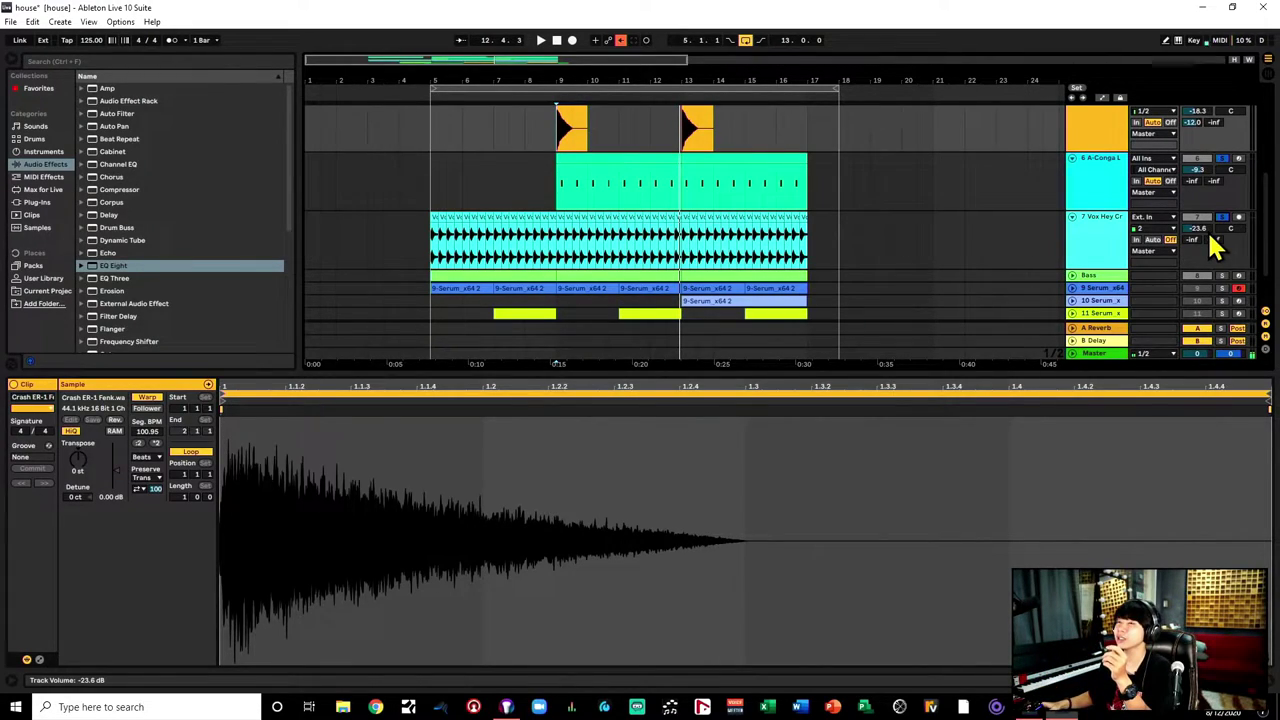
{"action": "left_click", "coordinate": [562, 200]}
{"action": "key", "text": "space"}
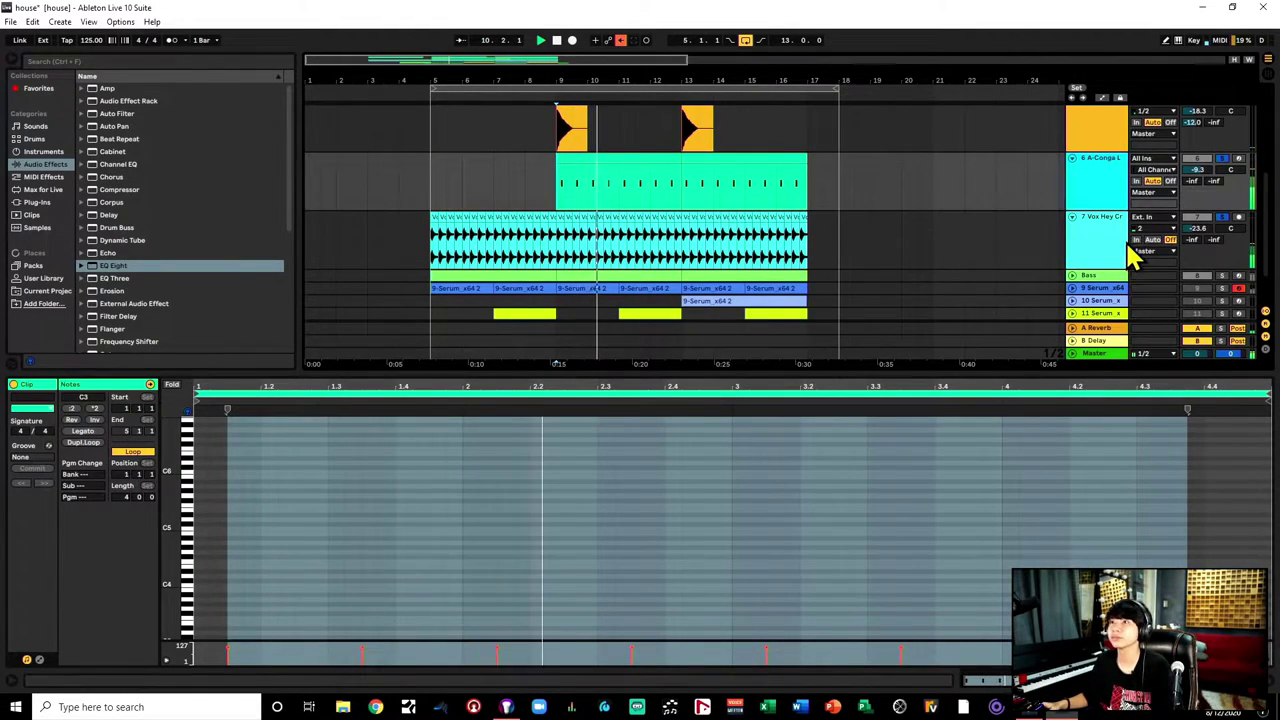
{"action": "scroll", "coordinate": [1020, 243], "scroll_direction": "down", "scroll_amount": 2}
{"action": "scroll", "coordinate": [1020, 243], "scroll_direction": "up", "scroll_amount": 2}
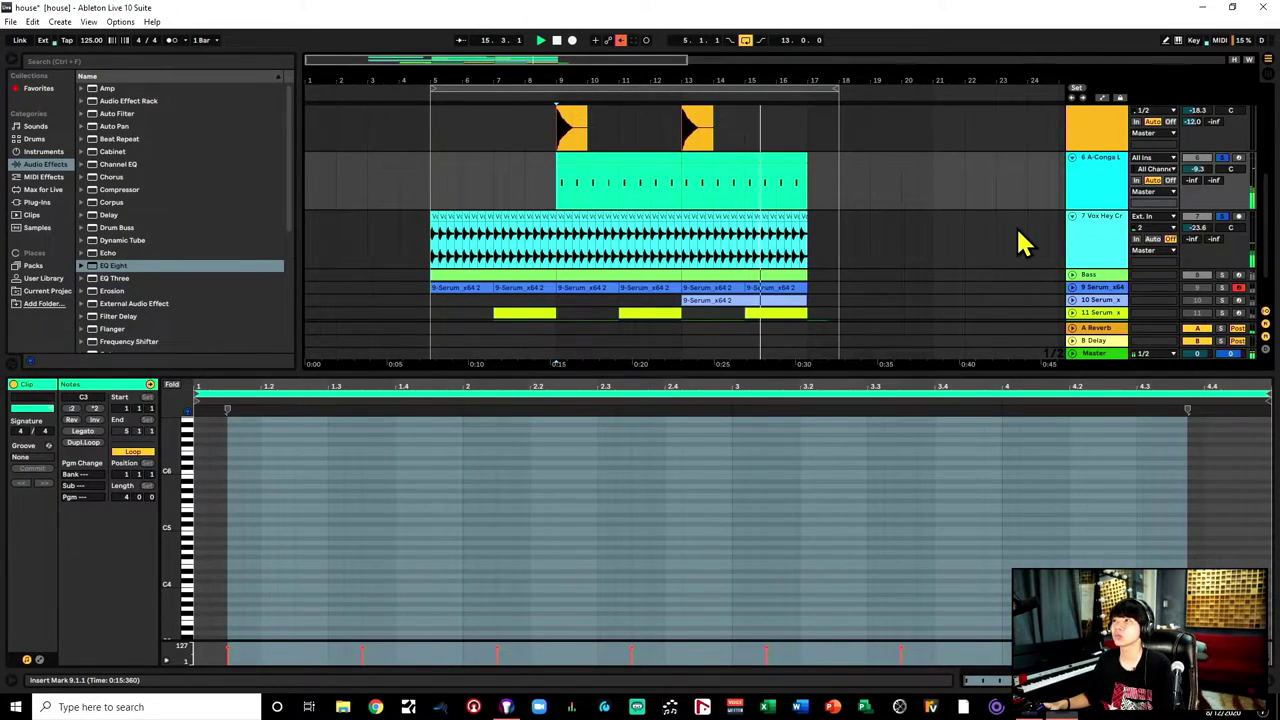
Step: Unfold the Bass track, solo it together with the kick, and play from bar 9
{"action": "scroll", "coordinate": [1020, 243], "scroll_direction": "down", "scroll_amount": 1}
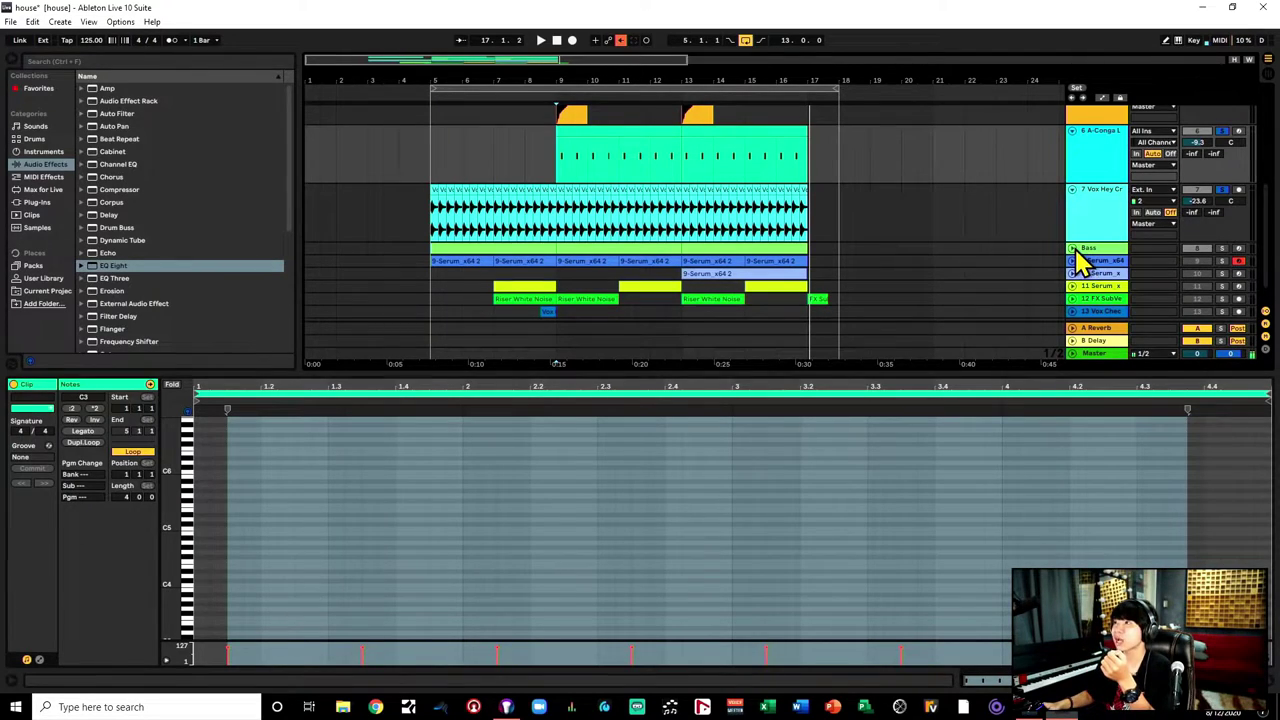
{"action": "left_click", "coordinate": [1073, 249]}
{"action": "left_click", "coordinate": [1092, 256]}
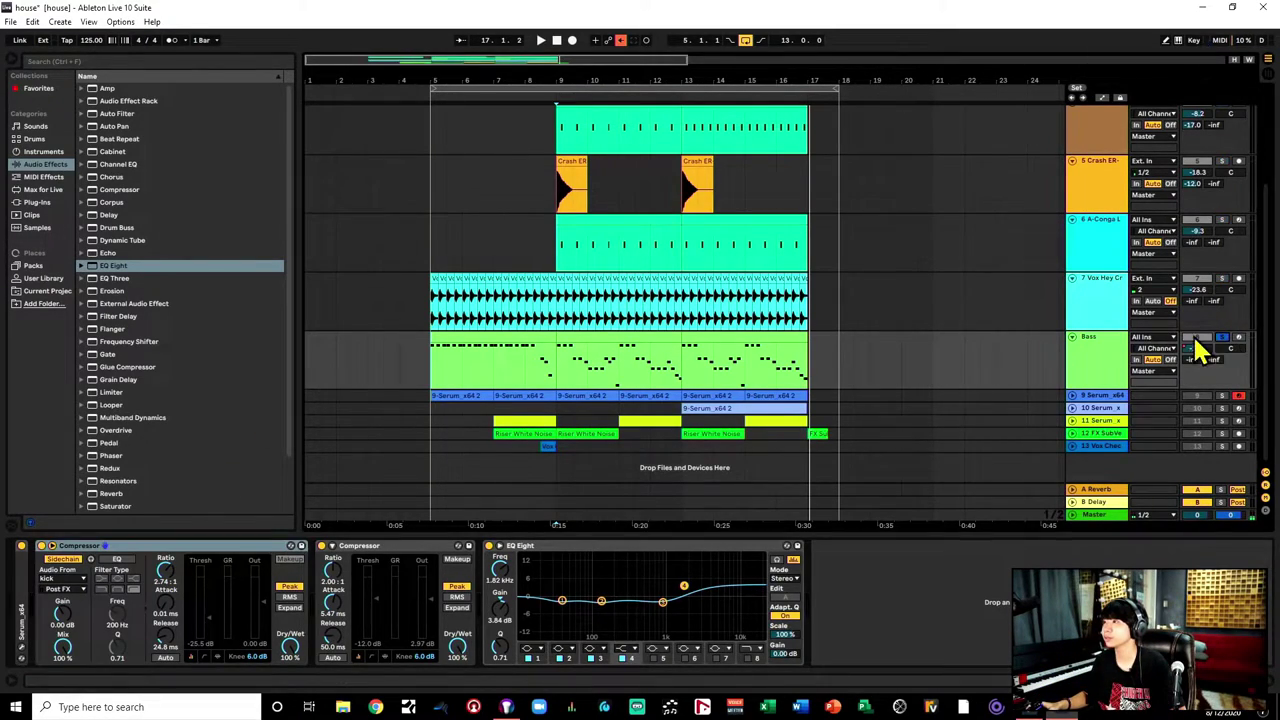
{"action": "scroll", "coordinate": [1228, 200], "scroll_direction": "up", "scroll_amount": 3}
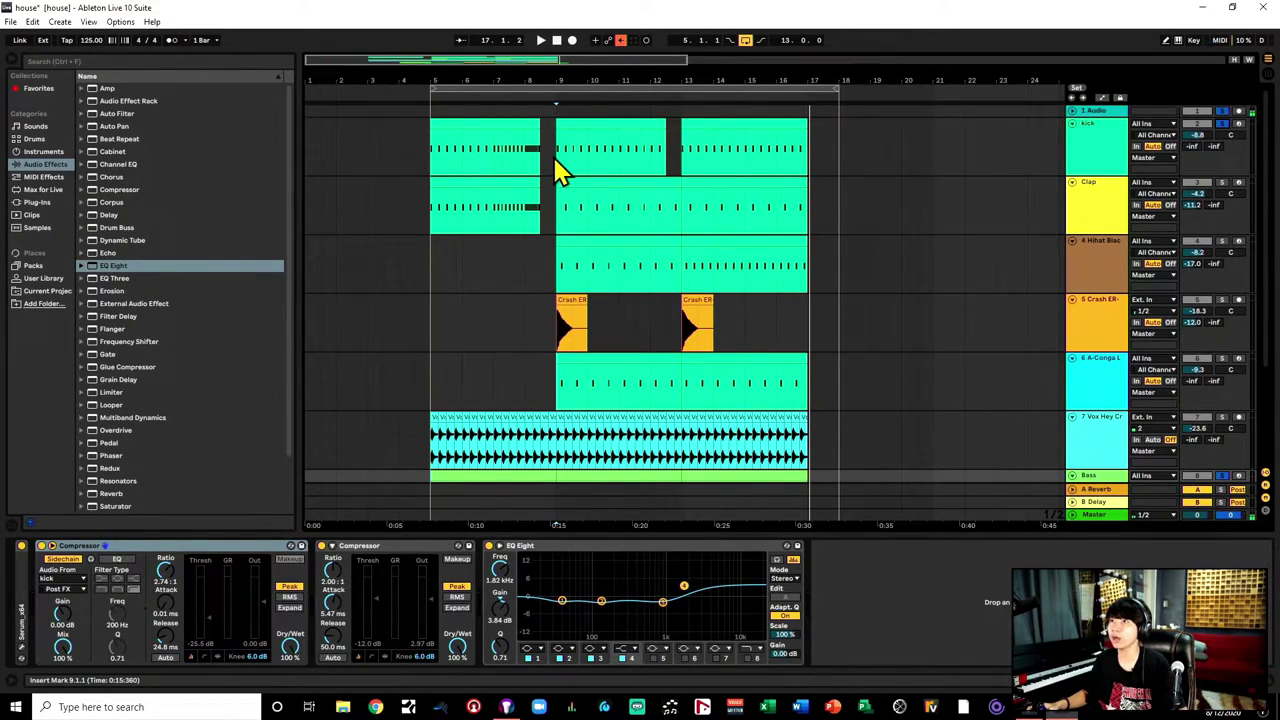
{"action": "left_click", "coordinate": [555, 157]}
{"action": "key", "text": "space"}
{"action": "scroll", "coordinate": [557, 200], "scroll_direction": "down", "scroll_amount": 2}
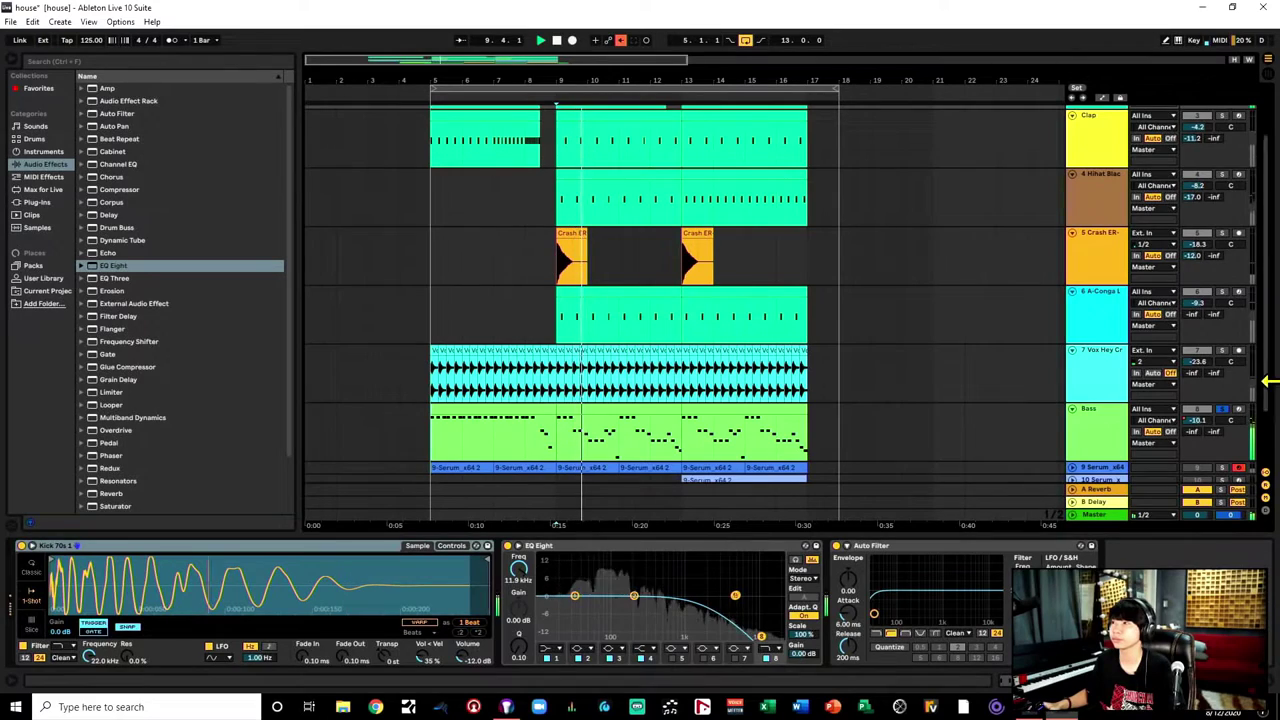
Step: Open the Bass track's devices and lower the sidechain Compressor's threshold to -inf dB during playback
{"action": "scroll", "coordinate": [1108, 408], "scroll_direction": "down", "scroll_amount": 1}
{"action": "left_click", "coordinate": [1112, 382]}
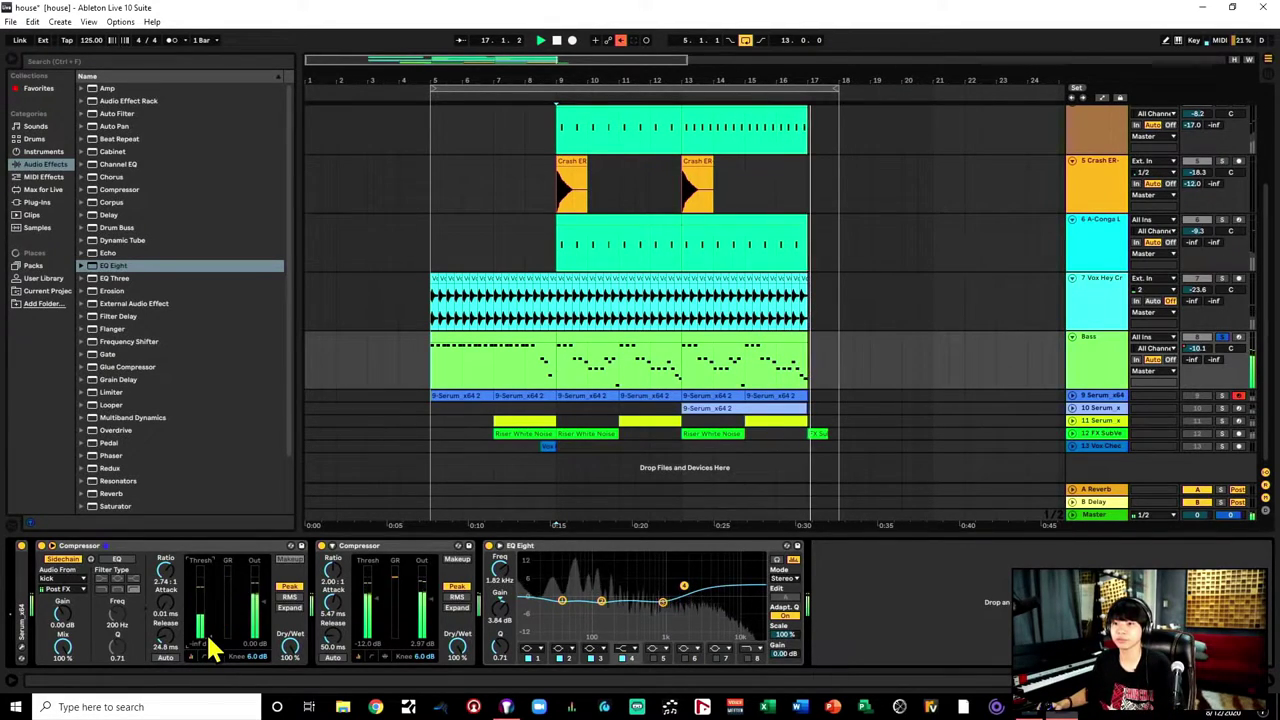
{"action": "key", "text": "space"}
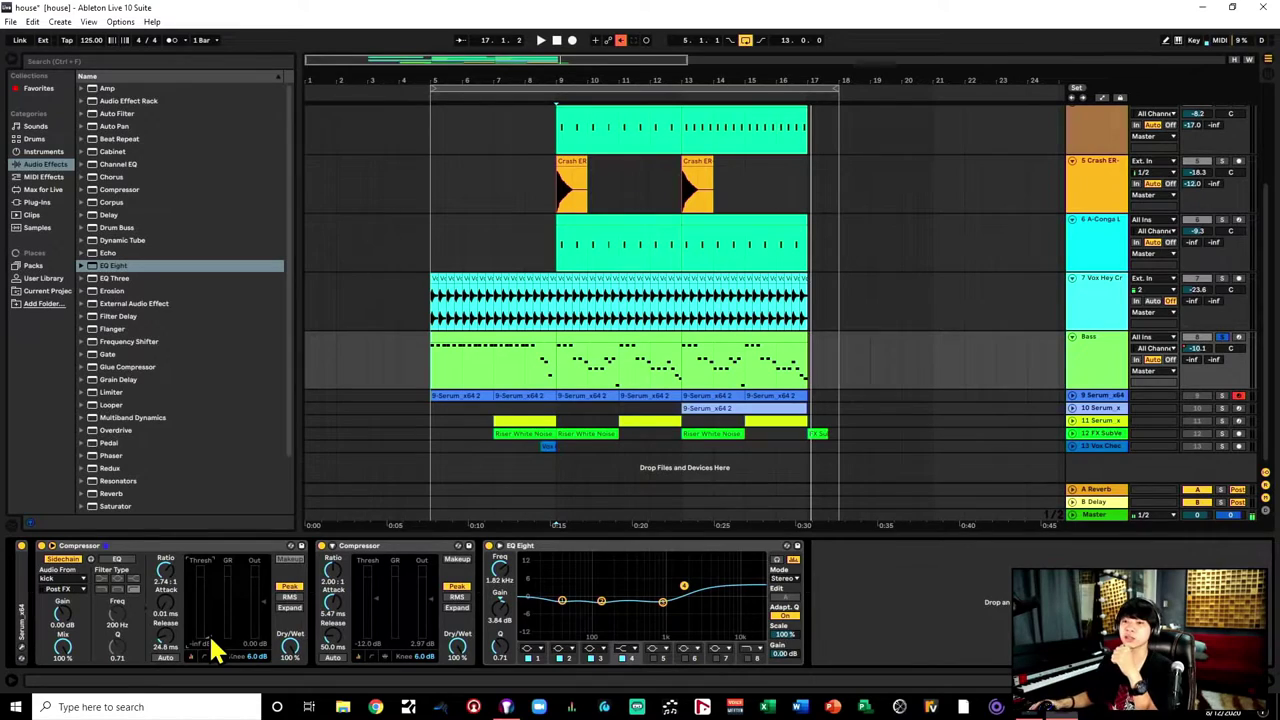
Step: Replay the soloed Bass from bar 9 and set its sidechain Compressor's threshold to -37.6 dB
{"action": "left_click", "coordinate": [595, 222]}
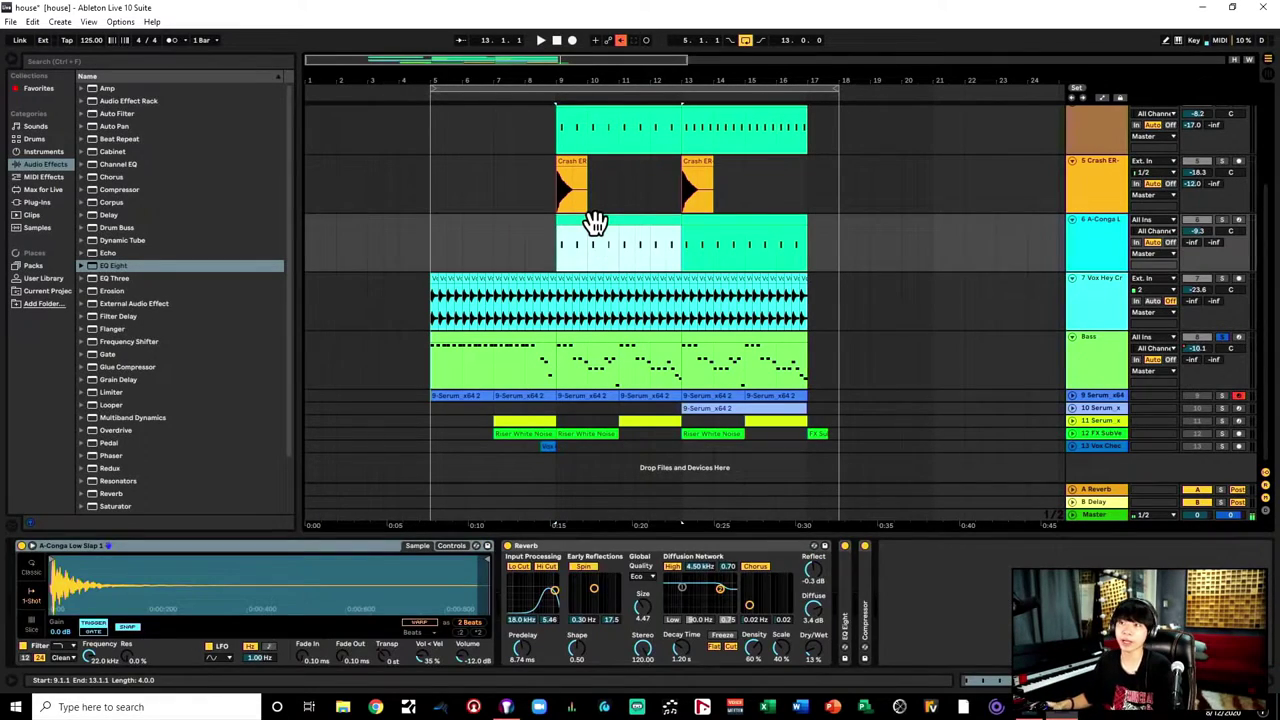
{"action": "key", "text": "space"}
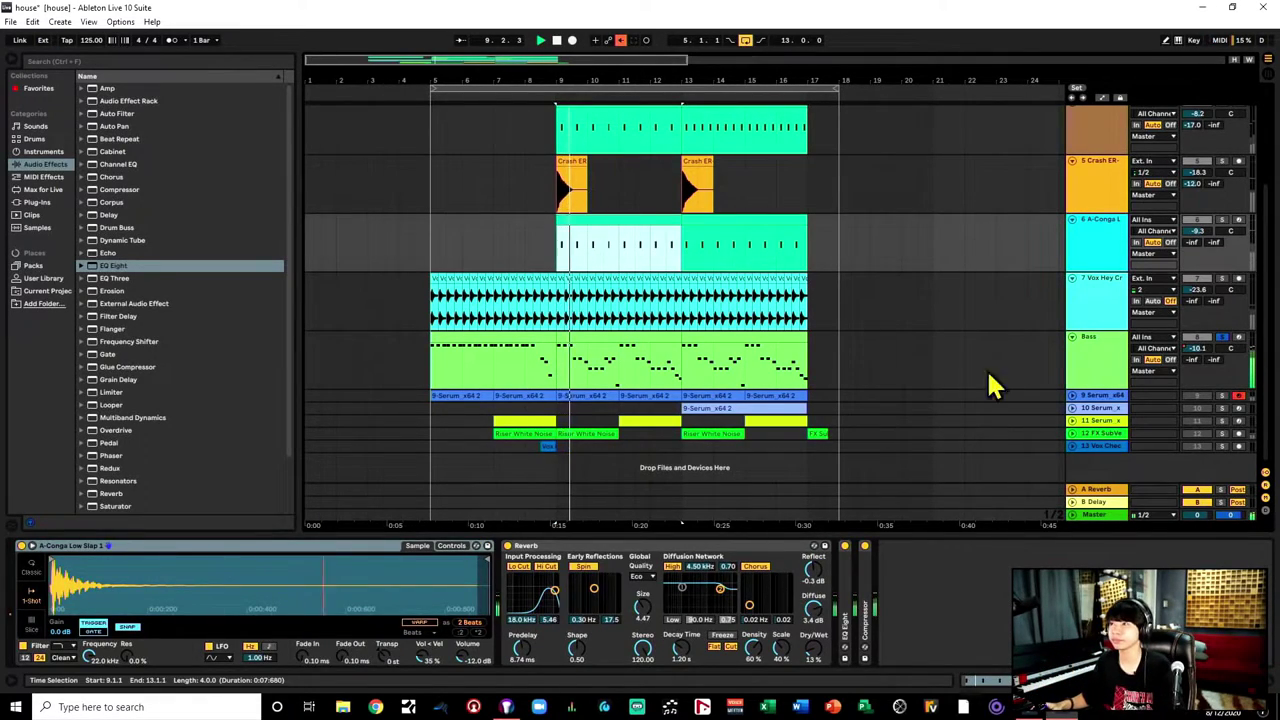
{"action": "left_click", "coordinate": [1097, 372]}
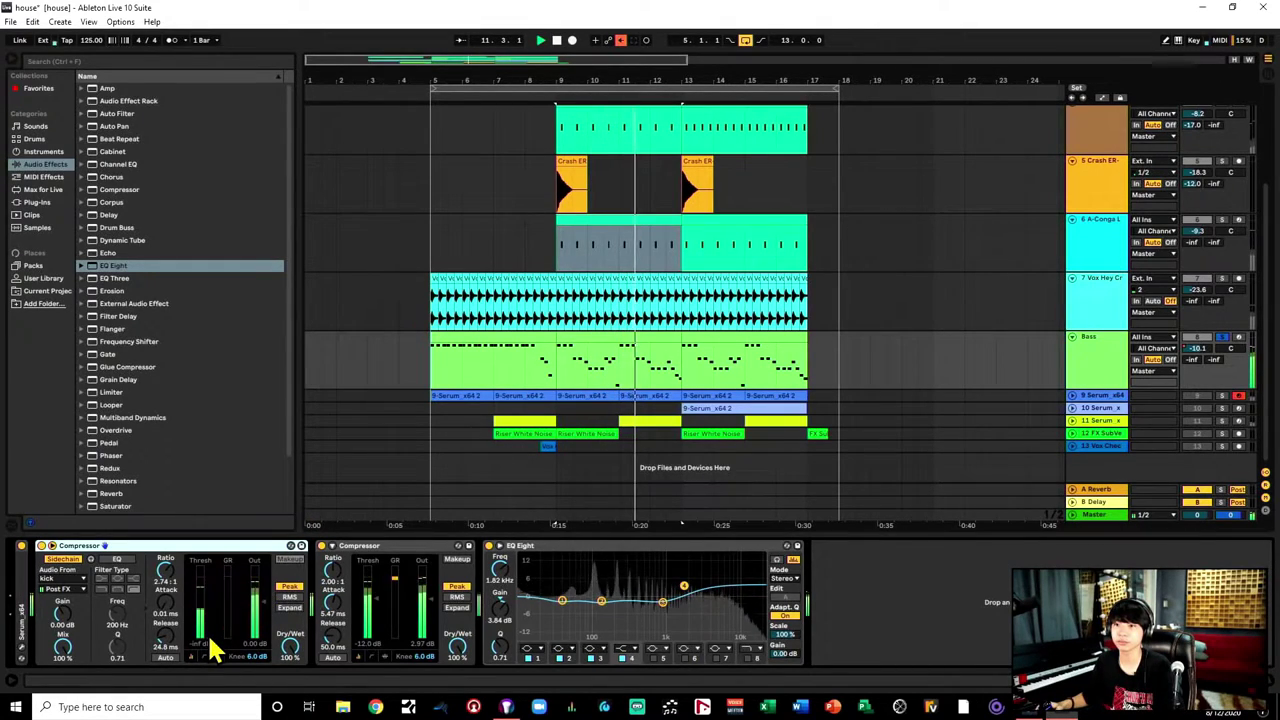
{"action": "key", "text": "space"}
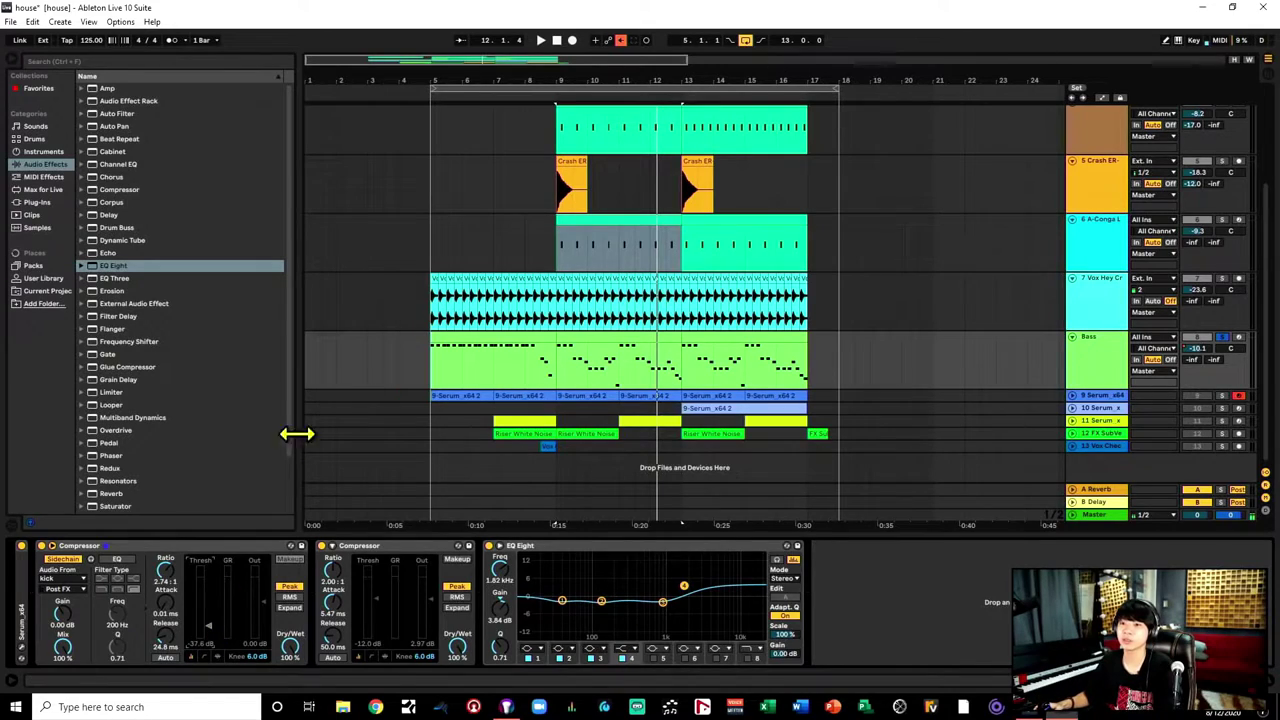
Step: While playing from bar 9, raise the kick track's volume to -4.6 dB and shift its EQ Eight high-cut frequency upward
{"action": "left_click", "coordinate": [562, 258]}
{"action": "key", "text": "space"}
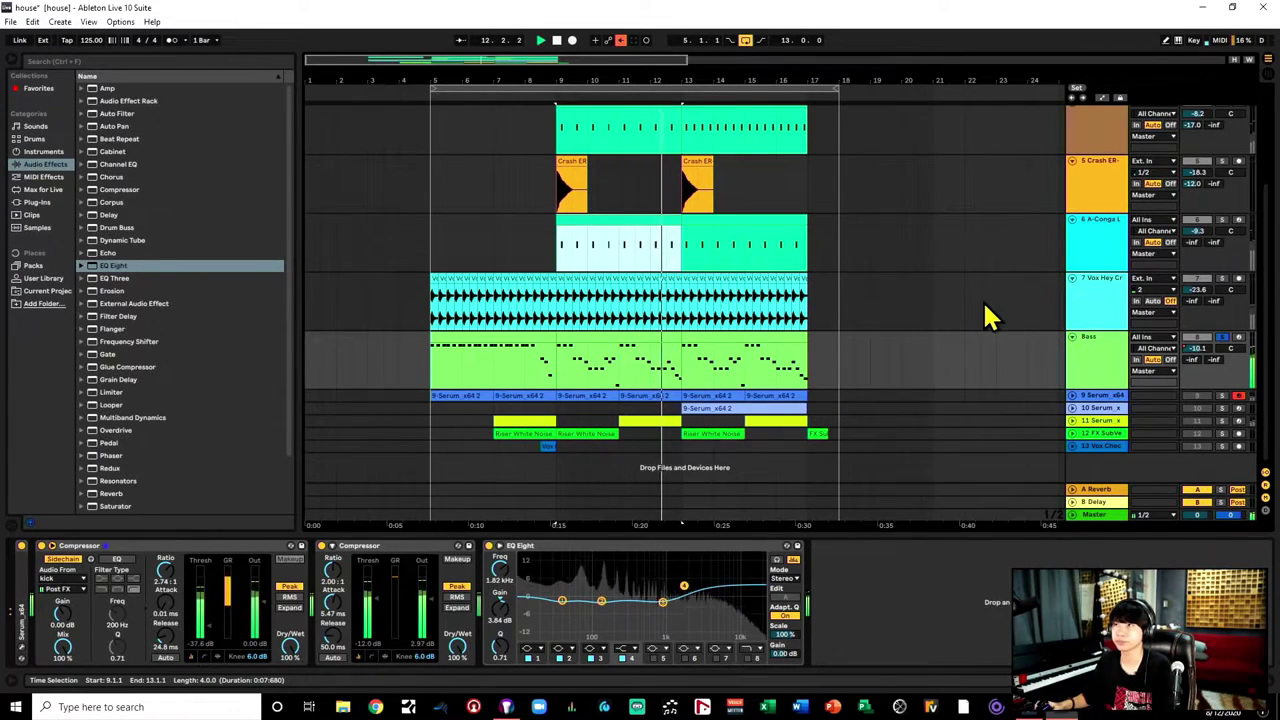
{"action": "scroll", "coordinate": [986, 314], "scroll_direction": "up", "scroll_amount": 3}
{"action": "left_click_drag", "start_coordinate": [1205, 143], "coordinate": [1205, 129]}
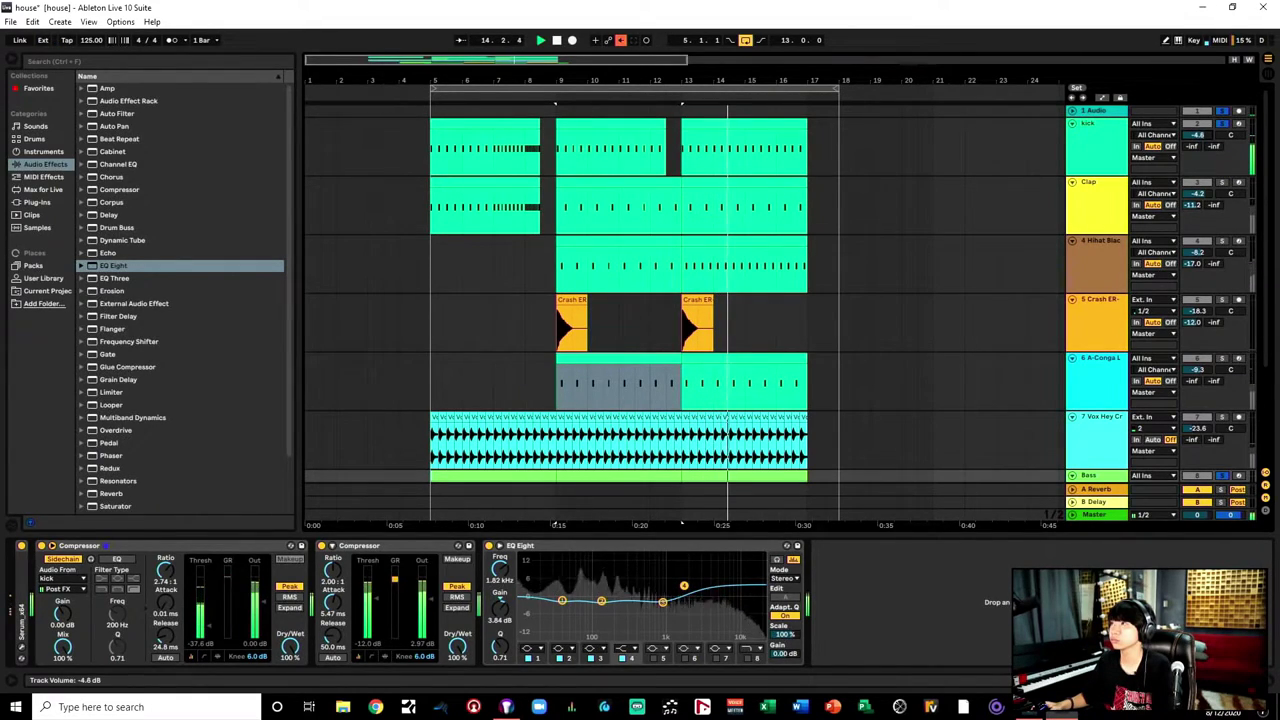
{"action": "left_click", "coordinate": [1112, 165]}
{"action": "left_click_drag", "start_coordinate": [761, 636], "coordinate": [773, 638]}
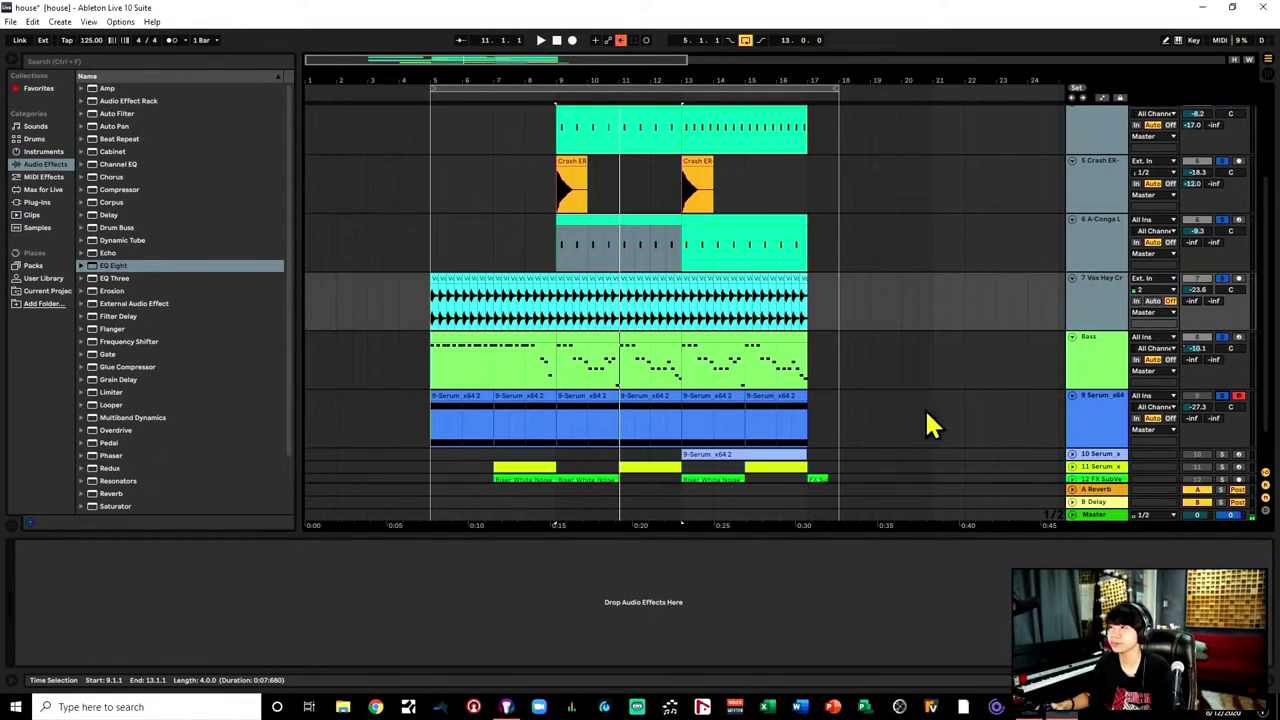
Step: Solo the 9 Serum pad track, play it from bar 9, and open its device chain
{"action": "left_click", "coordinate": [1223, 396]}
{"action": "left_click", "coordinate": [1219, 396]}
{"action": "key", "text": "space"}
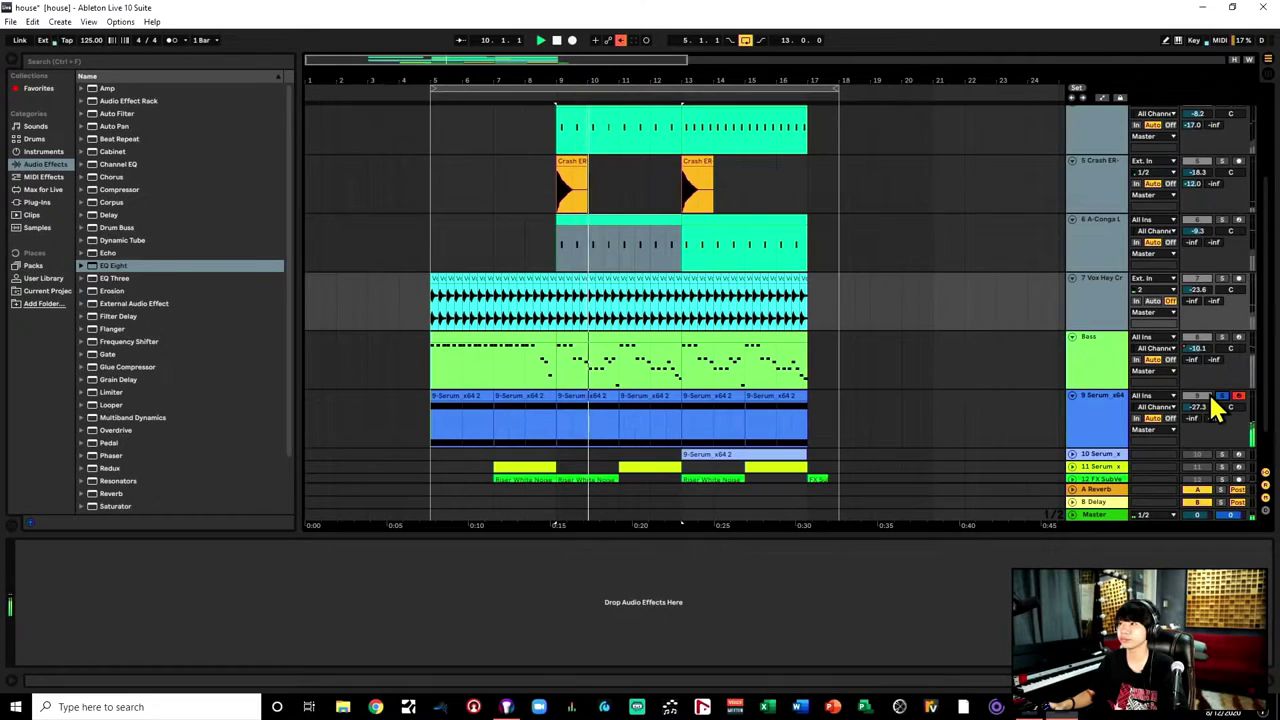
{"action": "left_click", "coordinate": [1125, 414]}
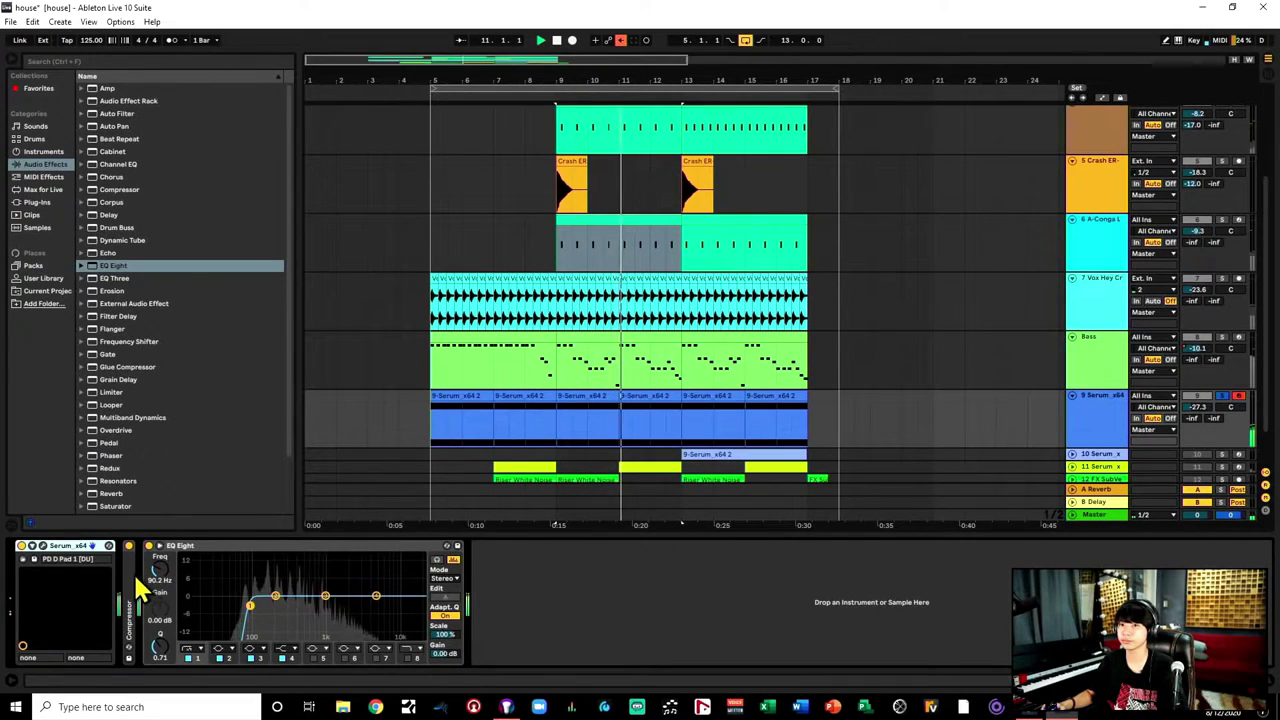
Step: Expand the pad track's sidechain Compressor, set its detection mode to RMS, and unsolo the track
{"action": "key", "text": "ctrl+v"}
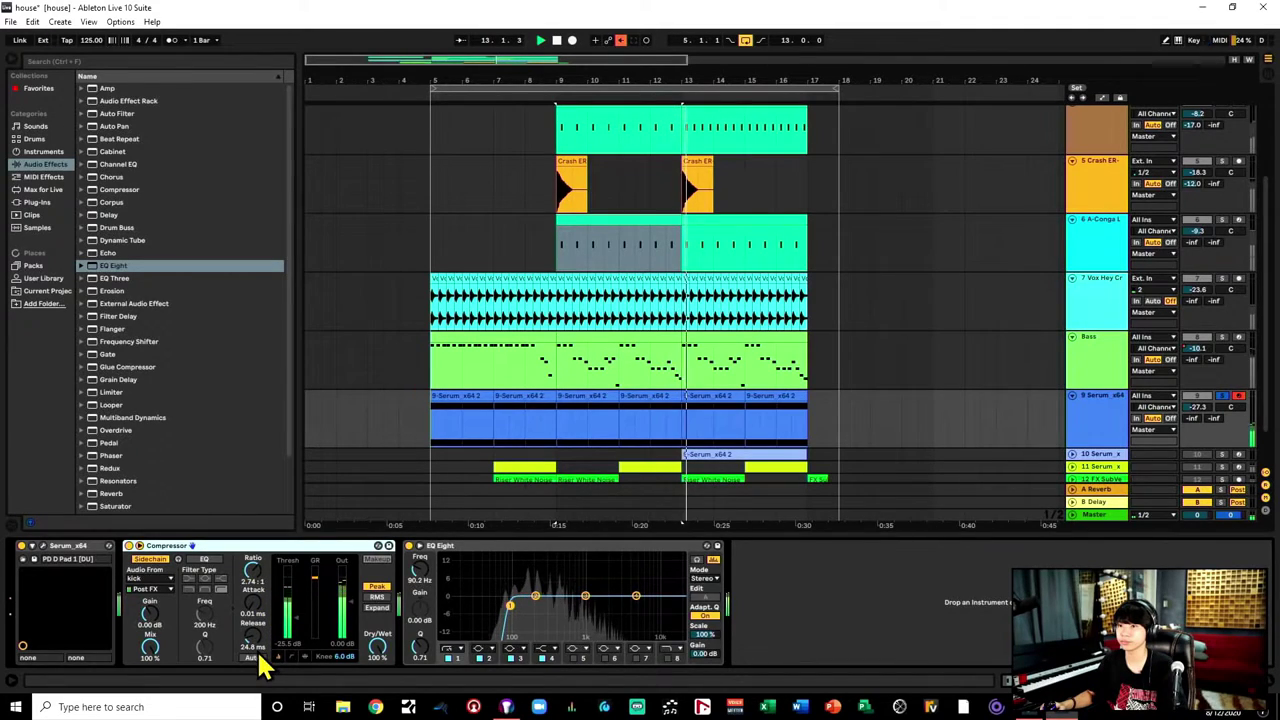
{"action": "left_click", "coordinate": [376, 597]}
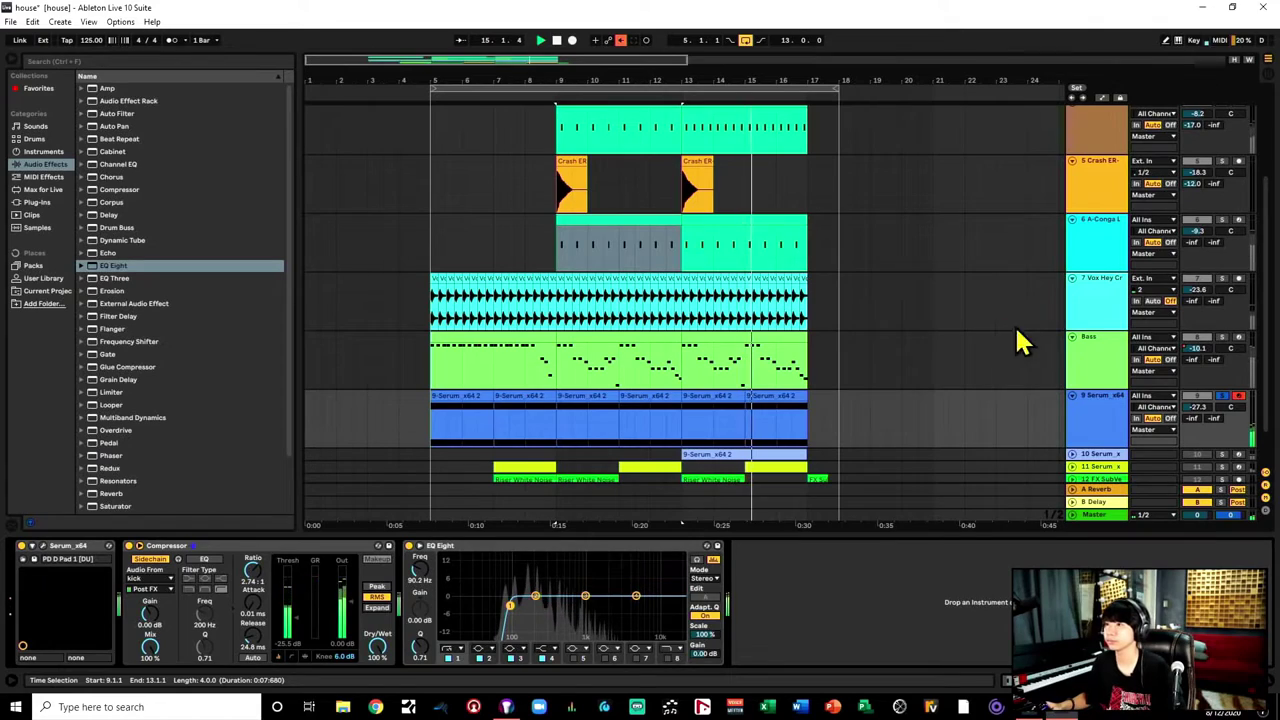
{"action": "left_click", "coordinate": [1221, 397]}
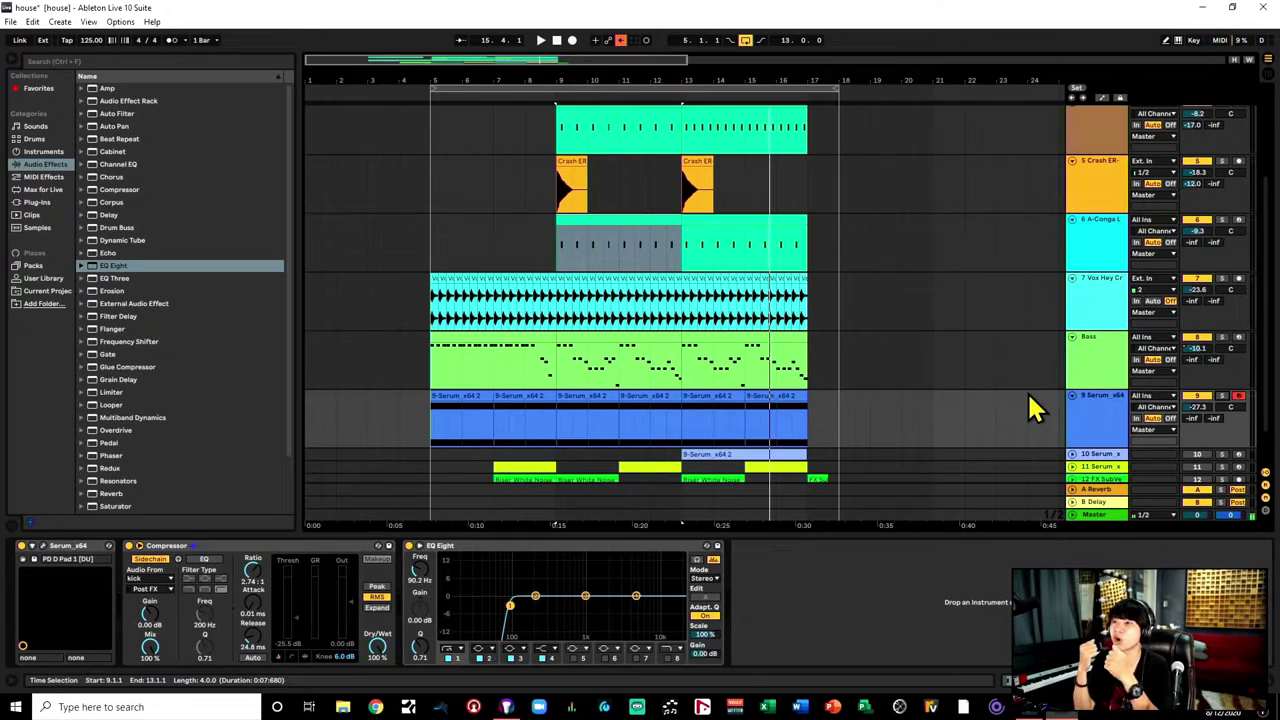
Step: Place the insert marker at bar 9 on the Bass track, then unfold the 10 Serum track and show its devices
{"action": "left_click", "coordinate": [560, 380]}
{"action": "scroll", "coordinate": [922, 316], "scroll_direction": "down", "scroll_amount": 1}
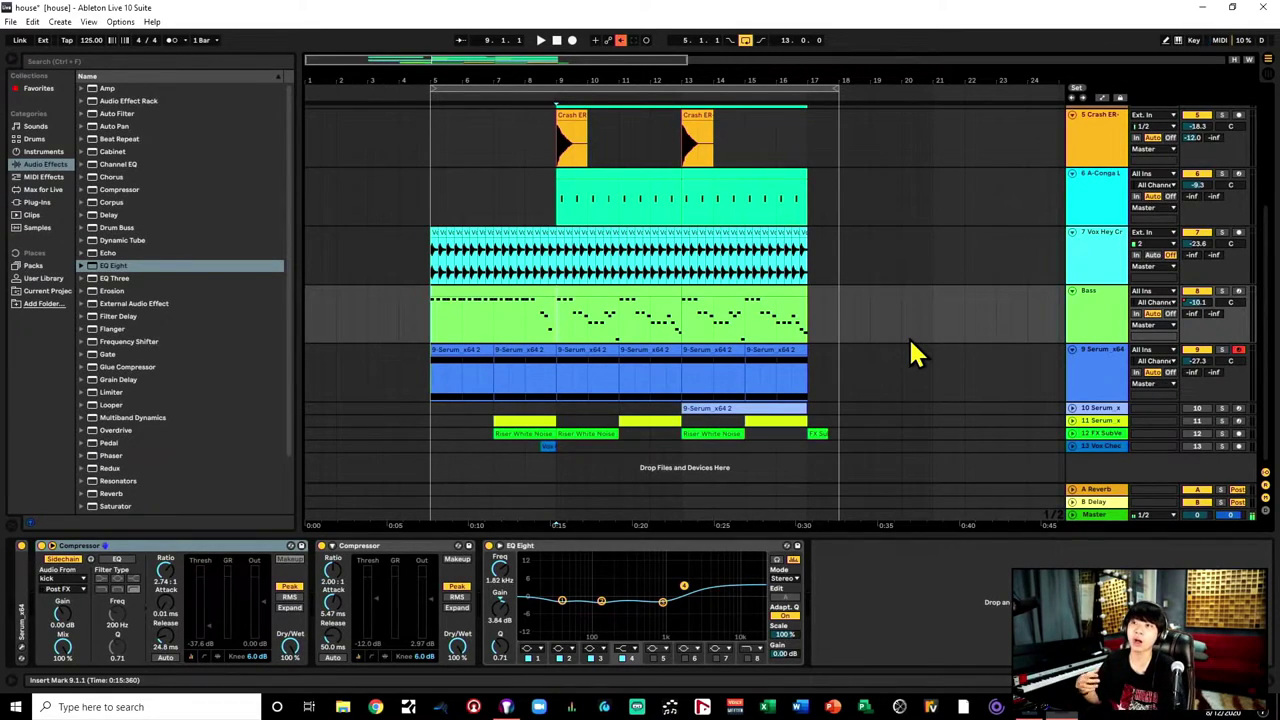
{"action": "left_click", "coordinate": [1072, 409]}
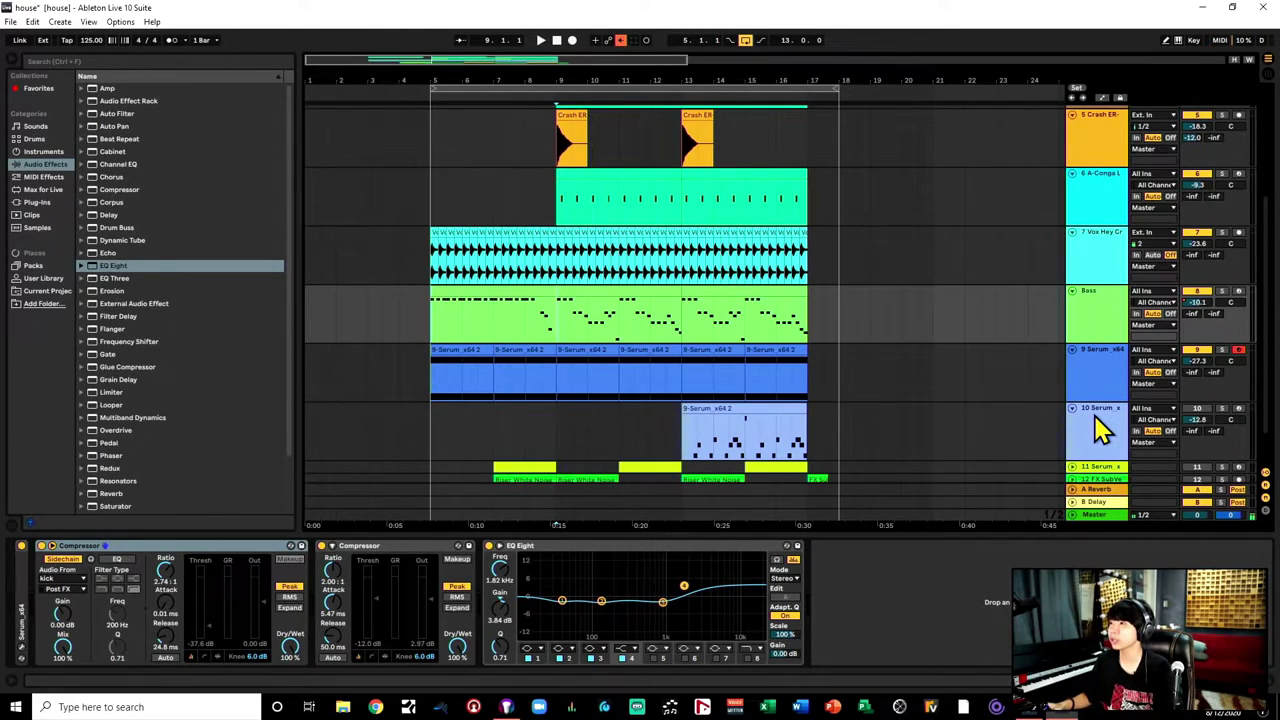
{"action": "left_click", "coordinate": [886, 409]}
{"action": "scroll", "coordinate": [886, 409], "scroll_direction": "down", "scroll_amount": 2}
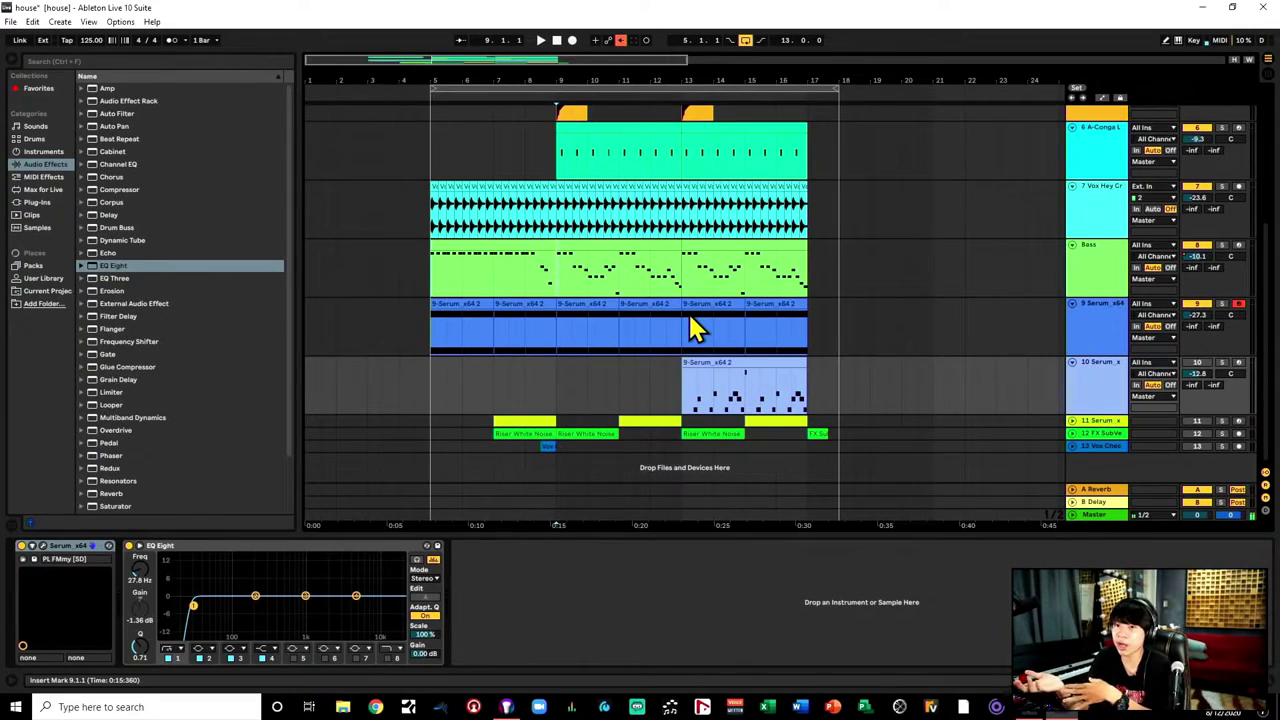
Step: Solo the 10 Serum track and play its clip from bar 13
{"action": "left_click", "coordinate": [689, 403]}
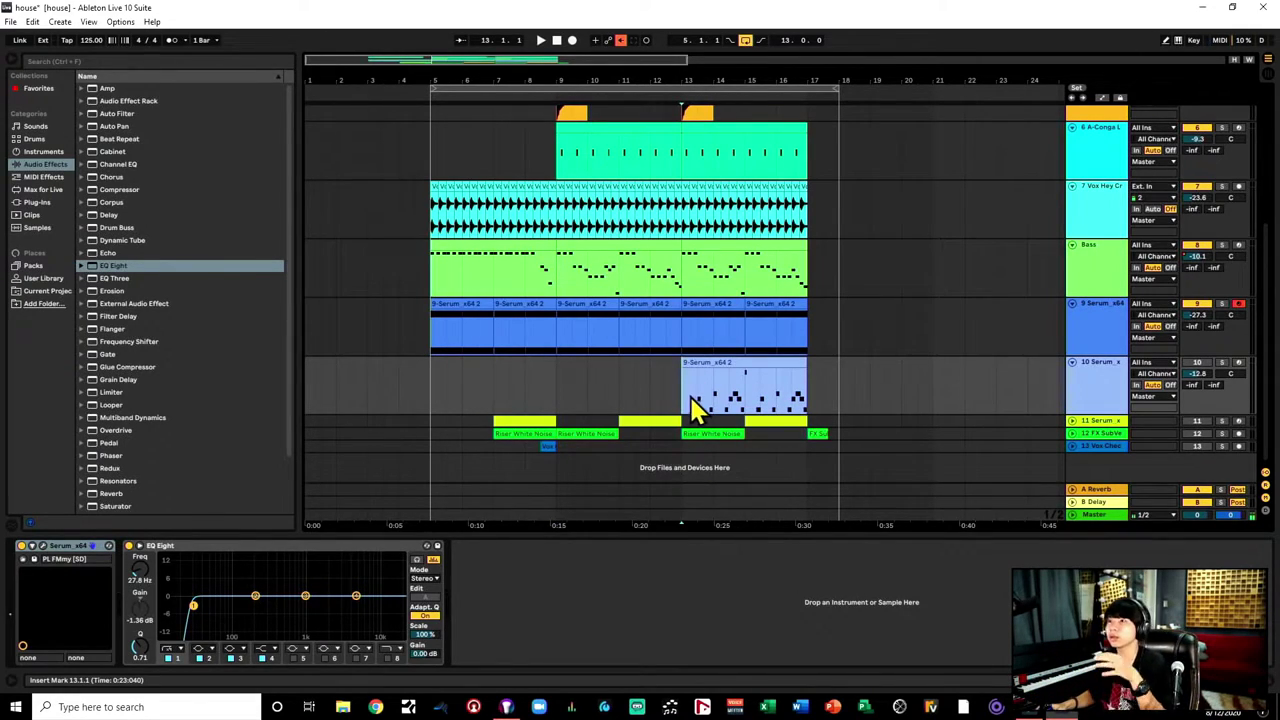
{"action": "left_click", "coordinate": [1221, 363]}
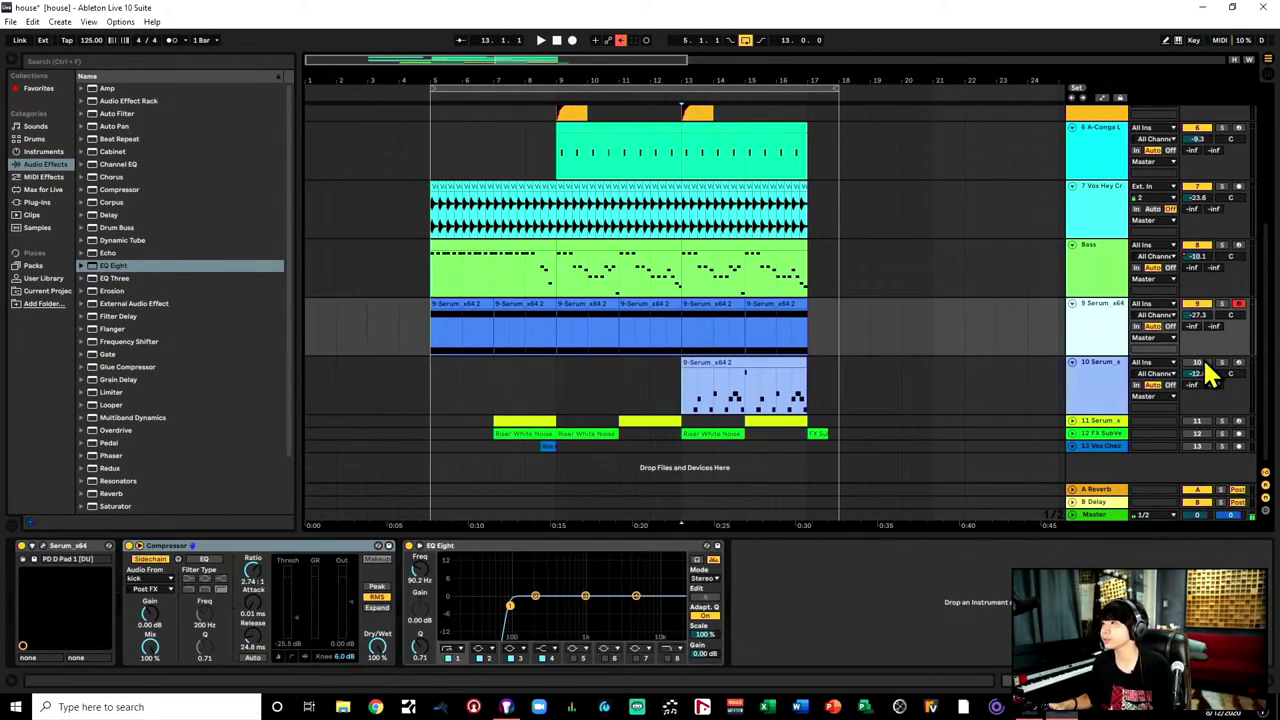
{"action": "key", "text": "space"}
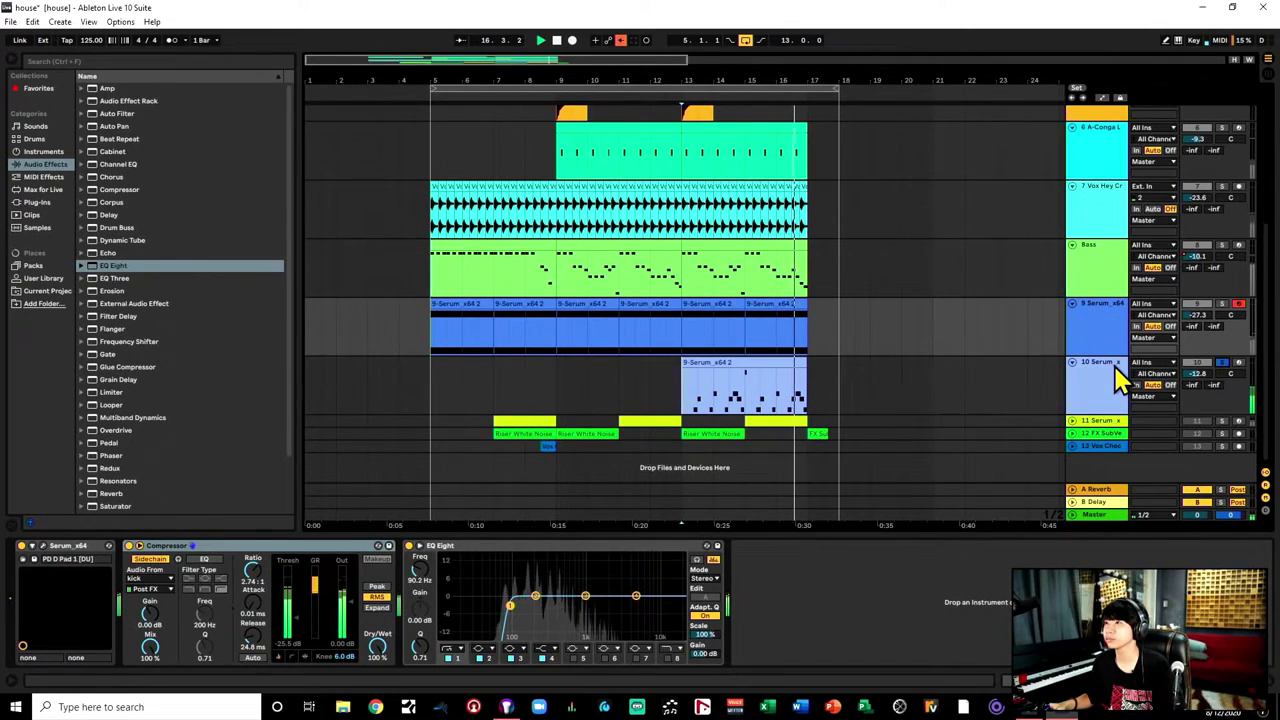
{"action": "key", "text": "space"}
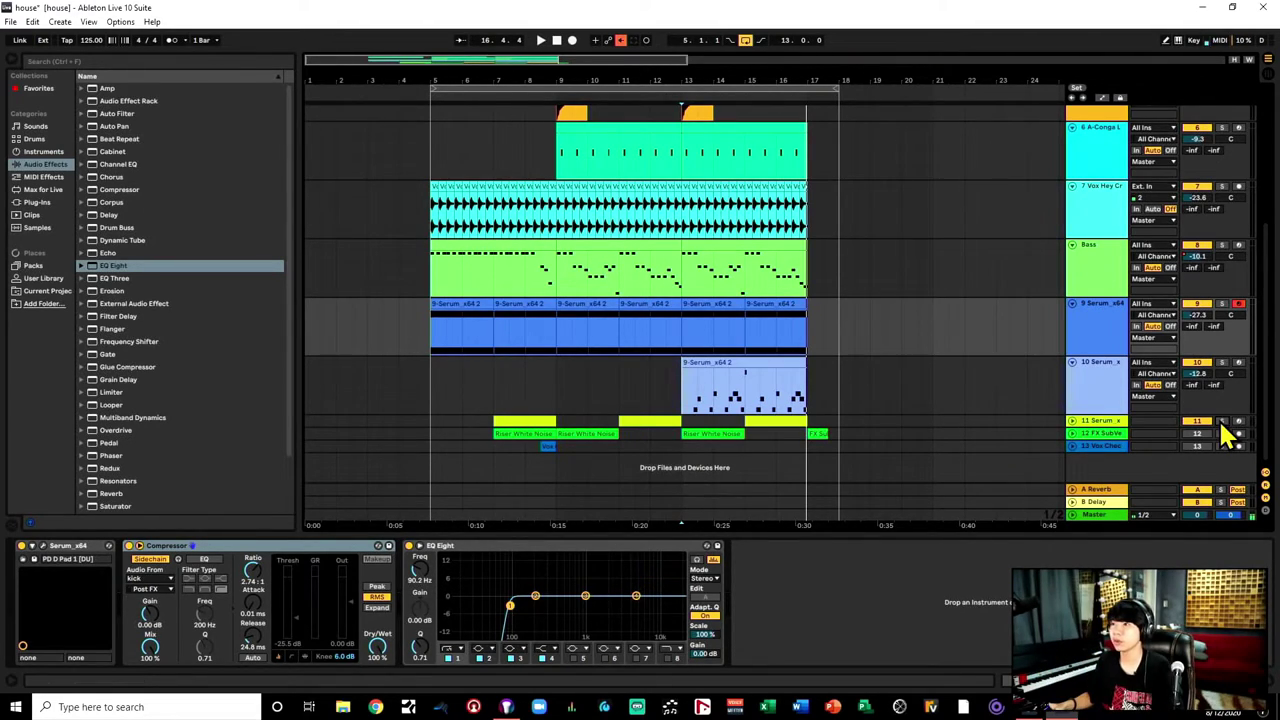
Step: Solo the 11 Serum track and play its clip from bar 15
{"action": "left_click", "coordinate": [778, 418]}
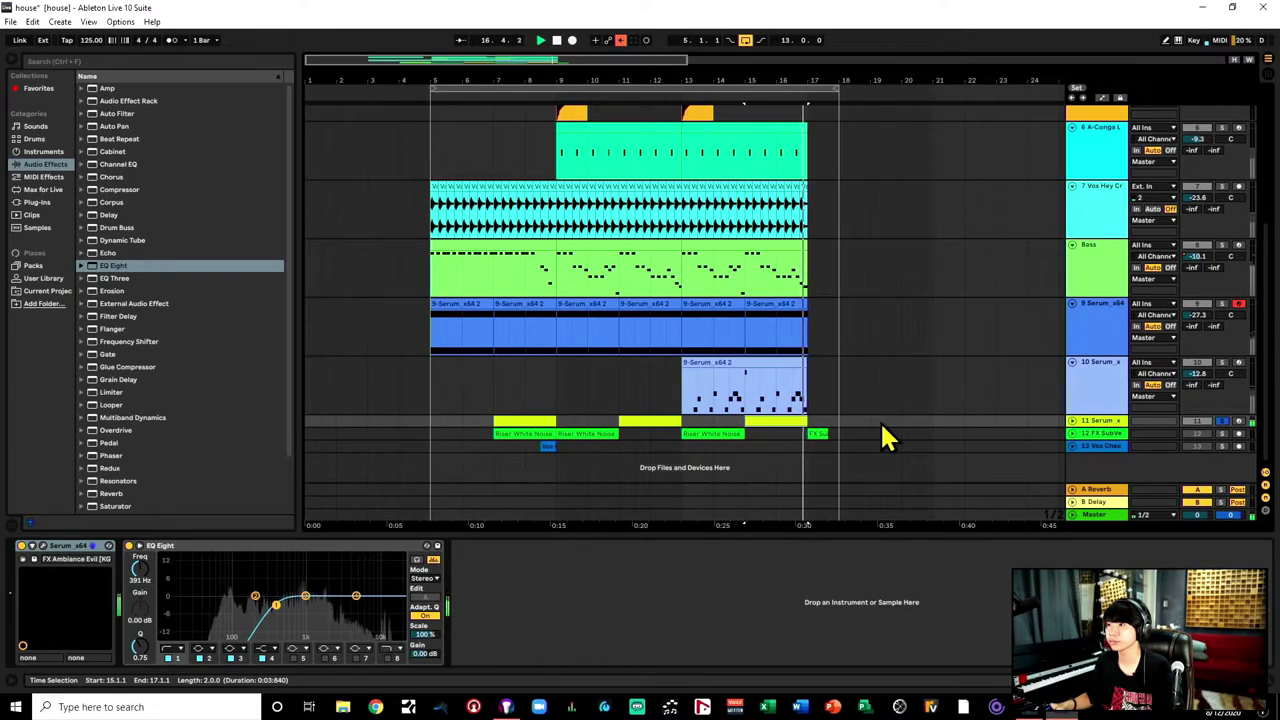
{"action": "key", "text": "space"}
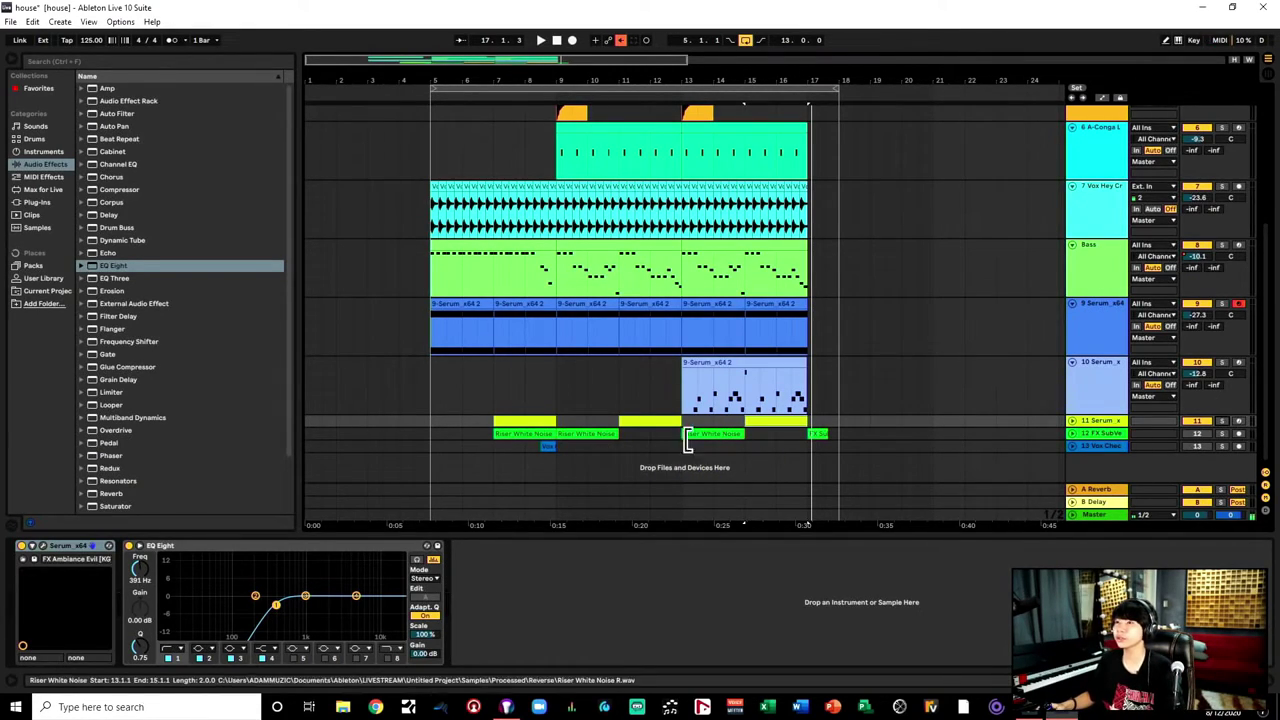
Step: Copy the Riser White Noise clip from bar 7 to bar 15 on the 12 FX track, and unfold that track
{"action": "left_click_drag", "start_coordinate": [540, 437], "coordinate": [790, 431]}
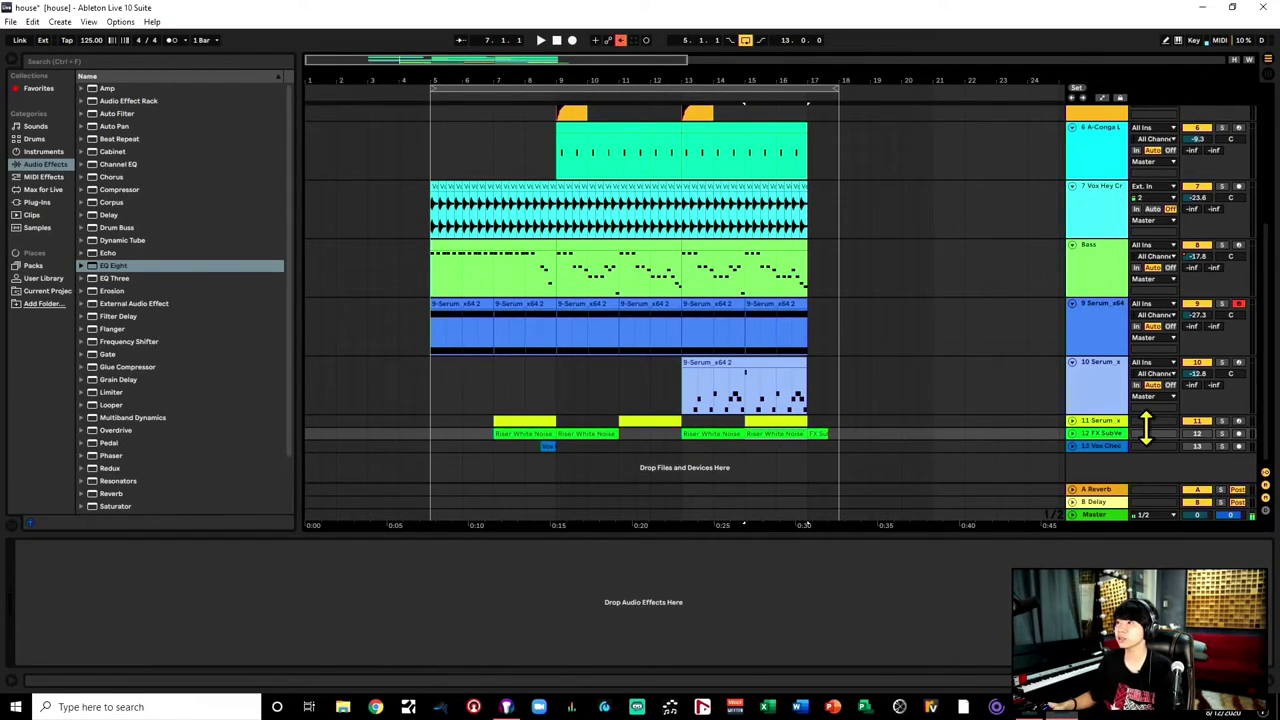
{"action": "left_click", "coordinate": [1073, 433]}
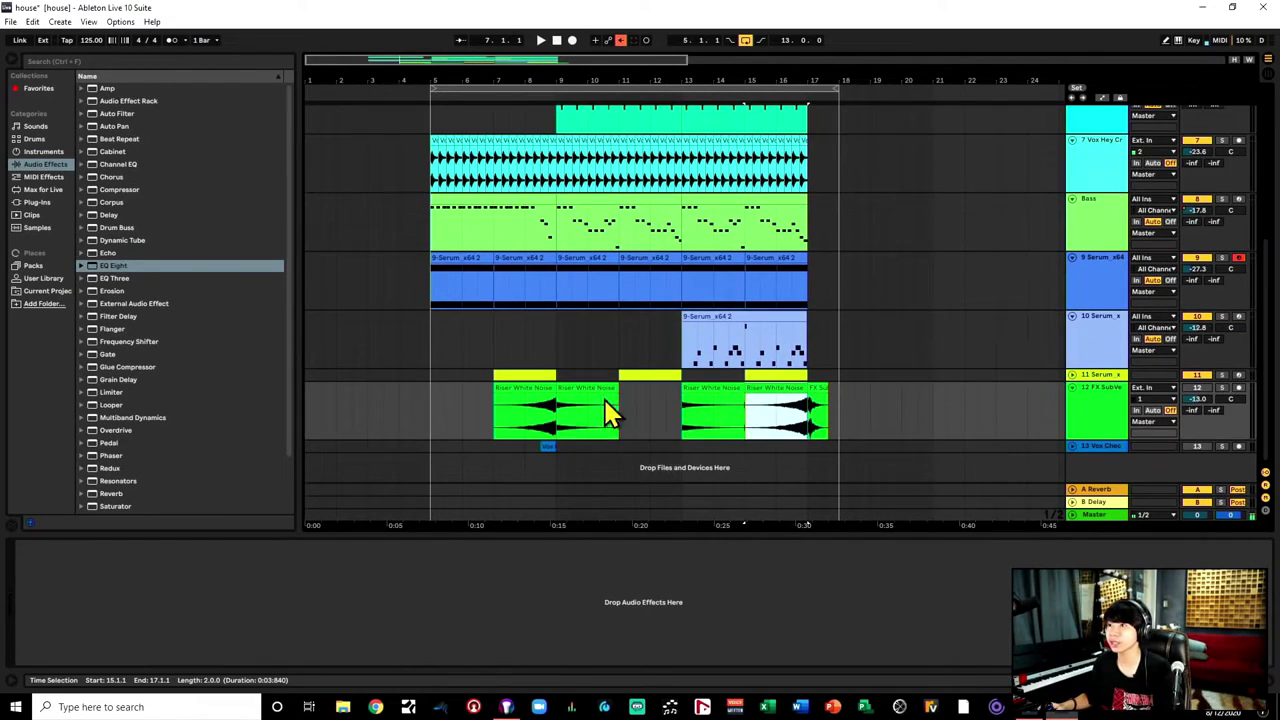
Step: Solo and play the 12 FX track from bar 16, unsolo it, and locate the short vocal clip at 8.3
{"action": "left_click", "coordinate": [777, 414]}
{"action": "left_click", "coordinate": [1223, 387]}
{"action": "key", "text": "space"}
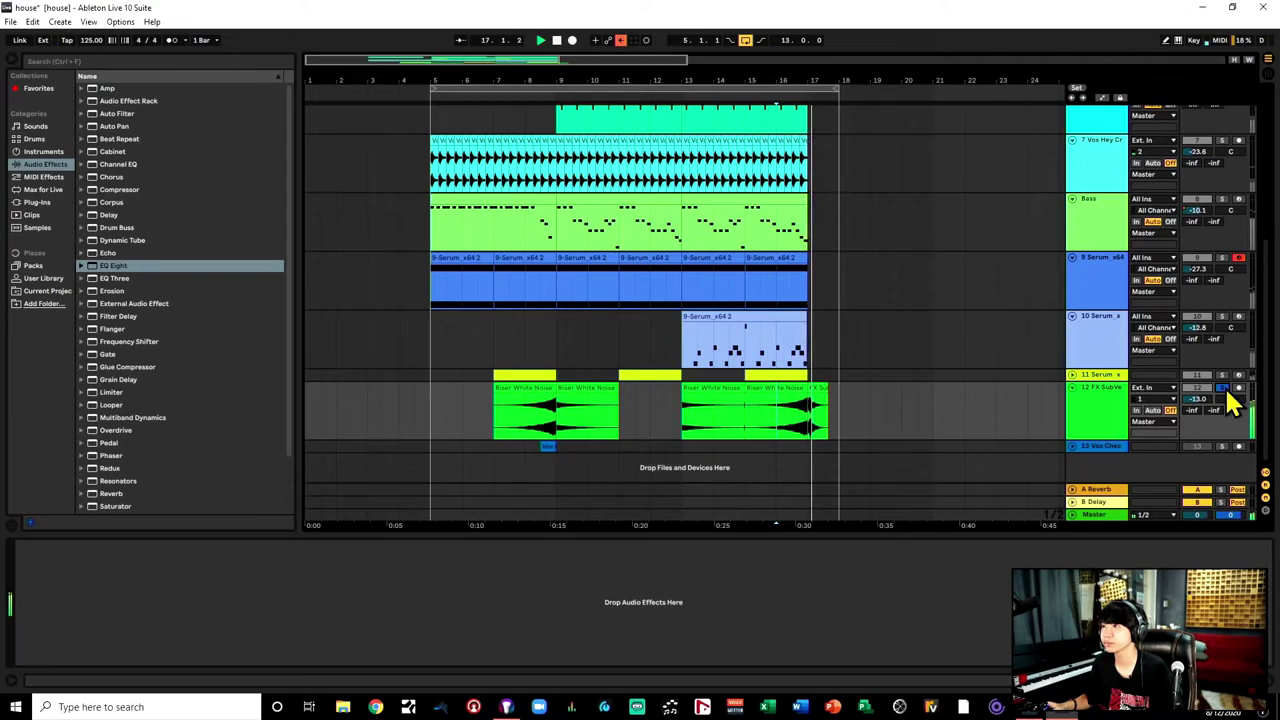
{"action": "left_click", "coordinate": [1223, 387]}
{"action": "key", "text": "space"}
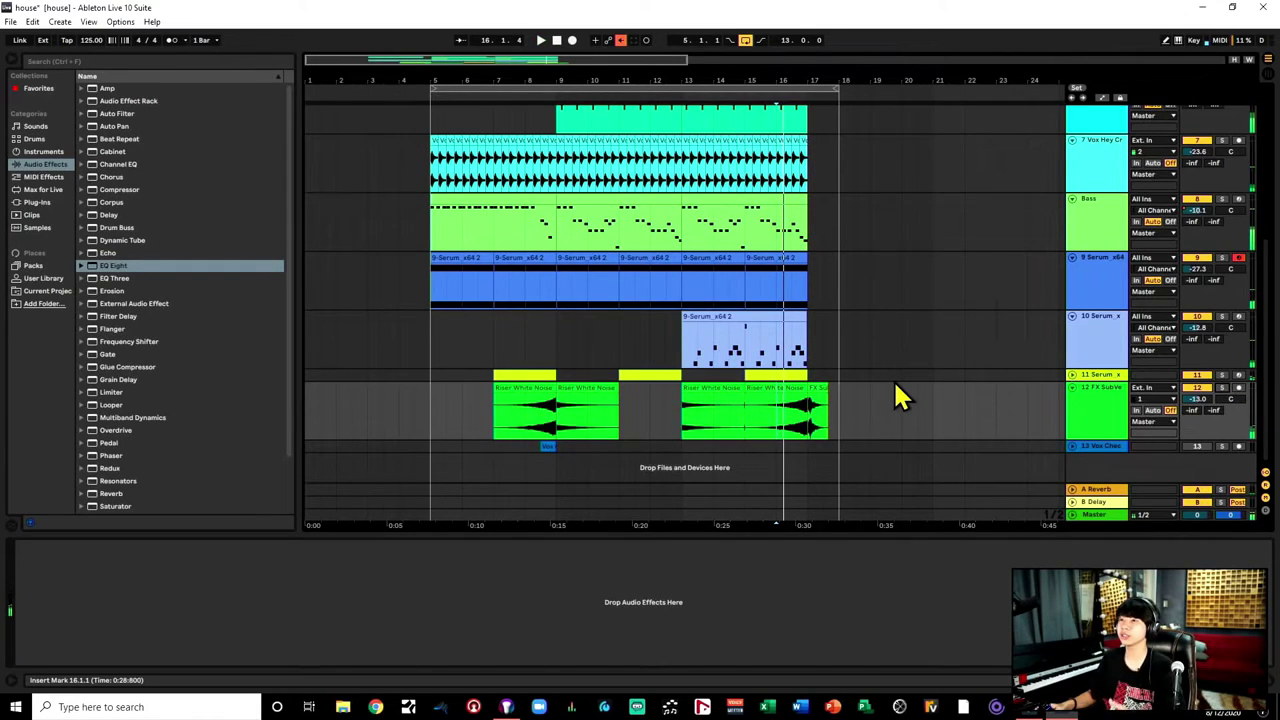
{"action": "left_click", "coordinate": [544, 446]}
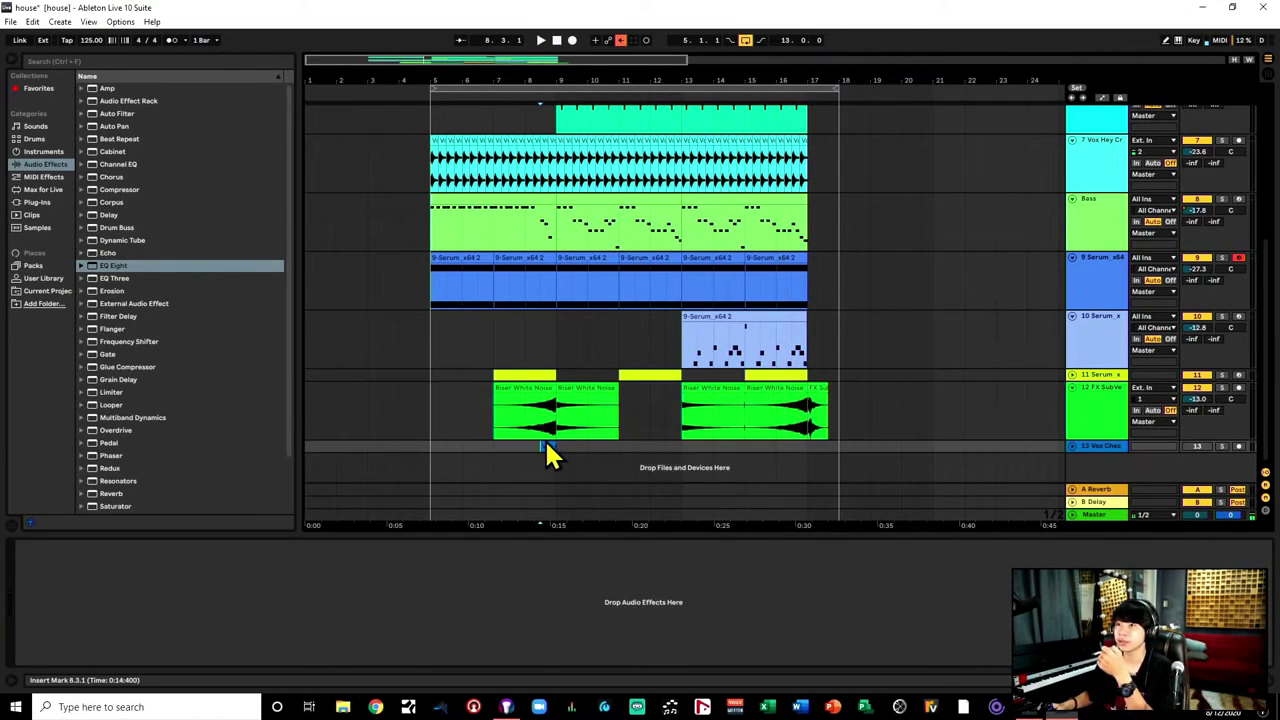
Step: Move the short FX clip at bar 17 from the 12 FX track onto a new audio track, and play it
{"action": "left_click", "coordinate": [818, 390]}
{"action": "left_click_drag", "start_coordinate": [820, 390], "coordinate": [822, 482]}
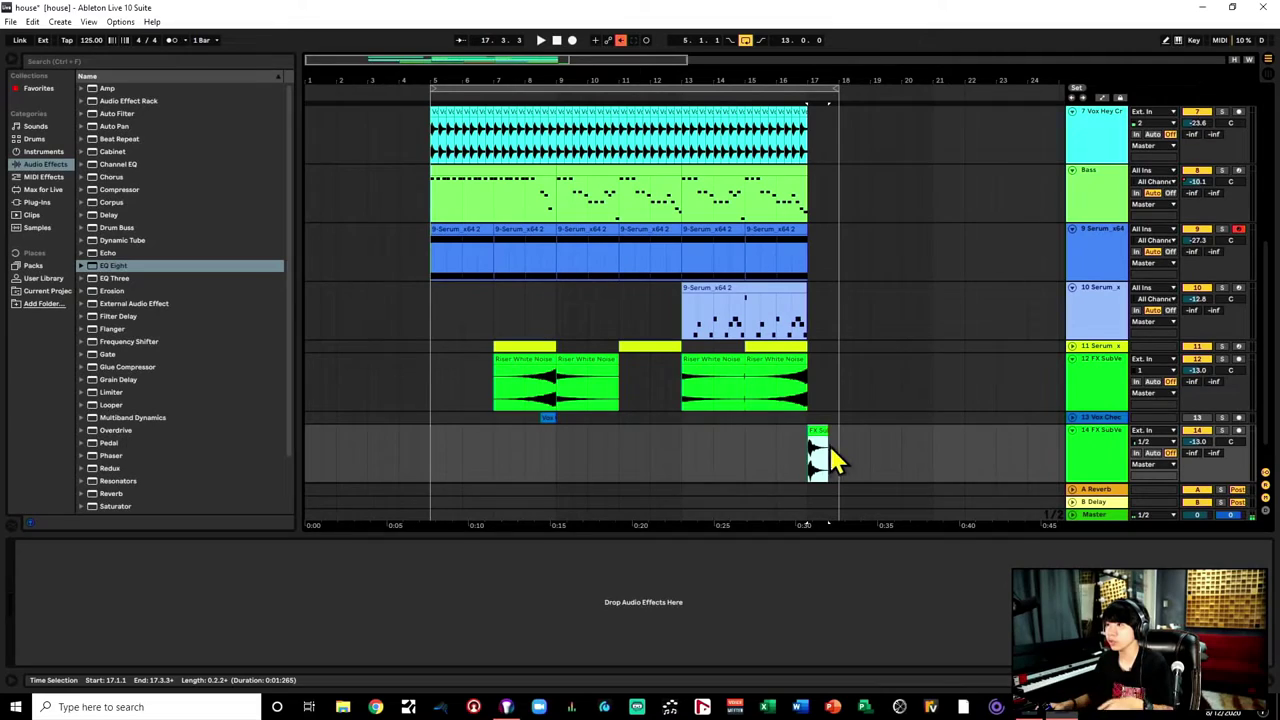
{"action": "key", "text": "space"}
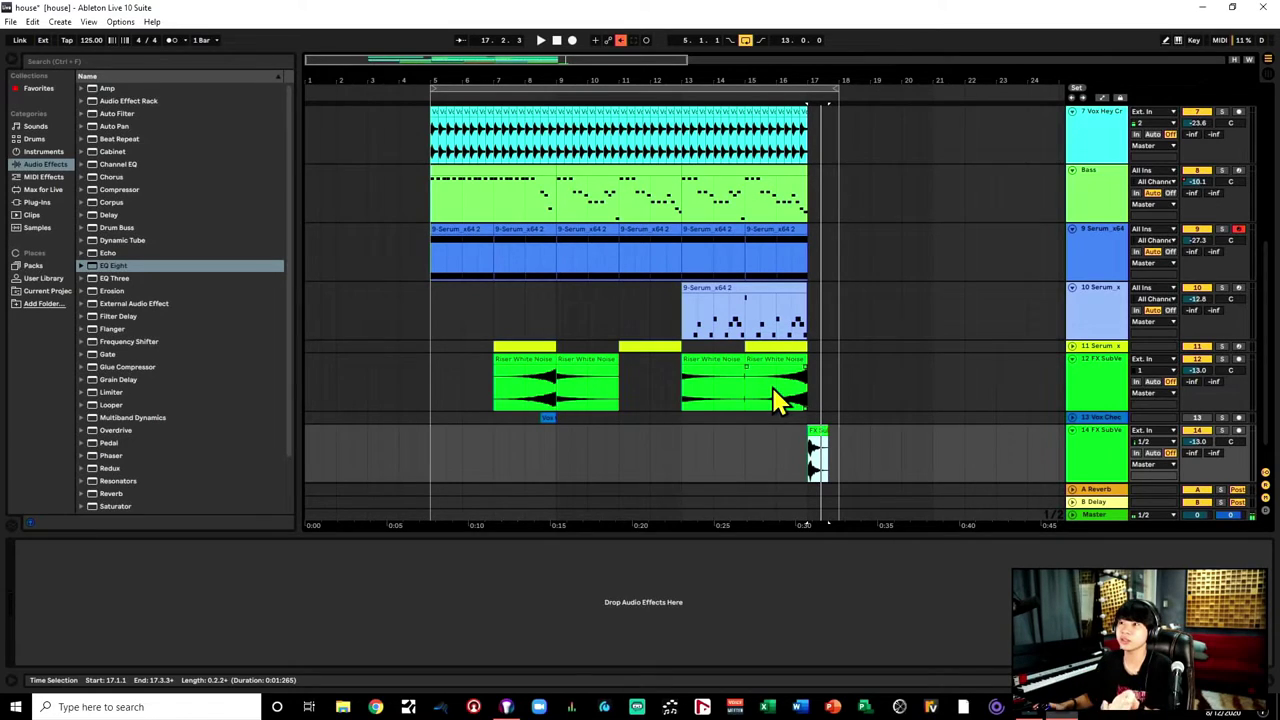
{"action": "scroll", "coordinate": [778, 398], "scroll_direction": "down", "scroll_amount": 1}
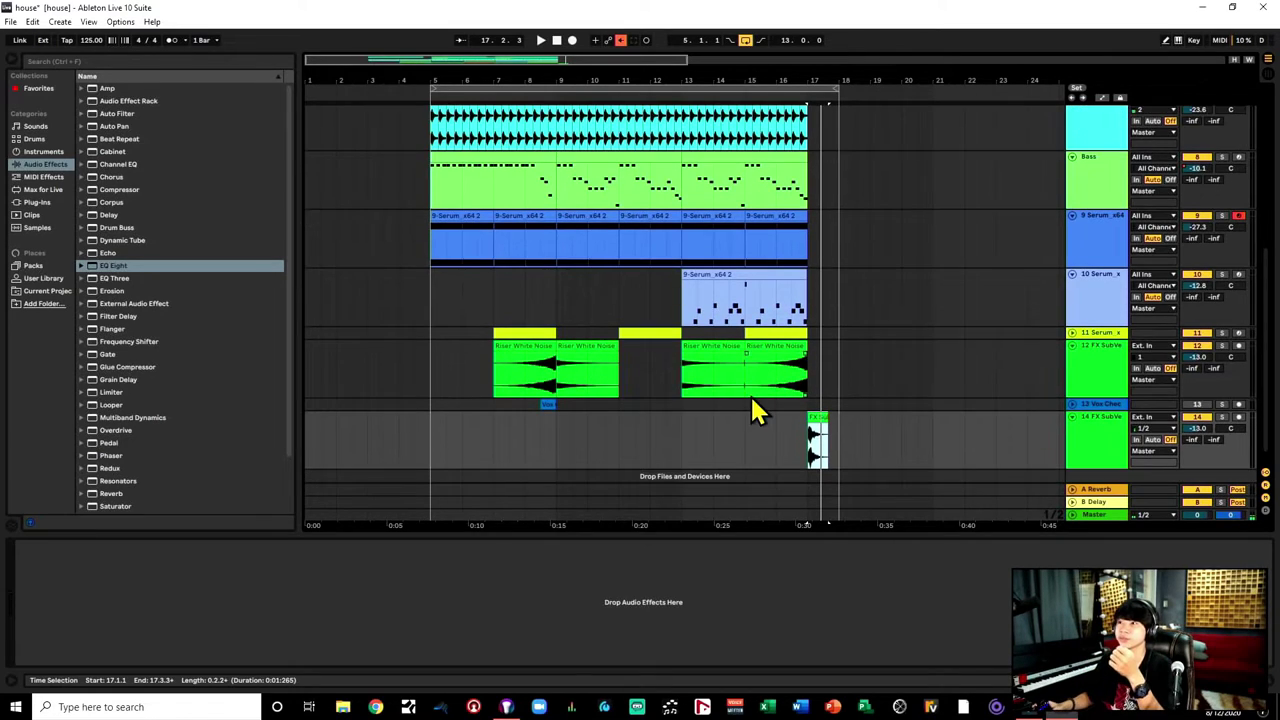
Step: Unfold and activate the 13 Vox track, and place the playback start at the beginning of its vocal clip at 8.3.1
{"action": "left_click", "coordinate": [545, 404]}
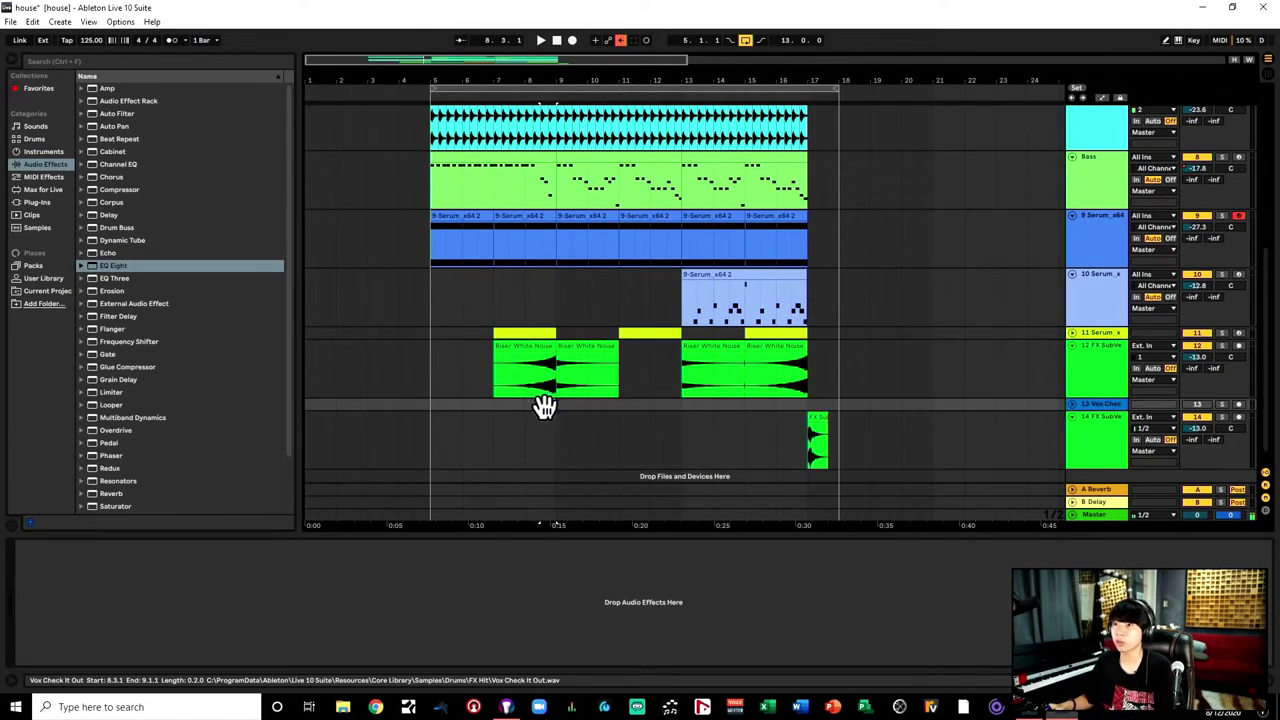
{"action": "left_click", "coordinate": [1071, 404]}
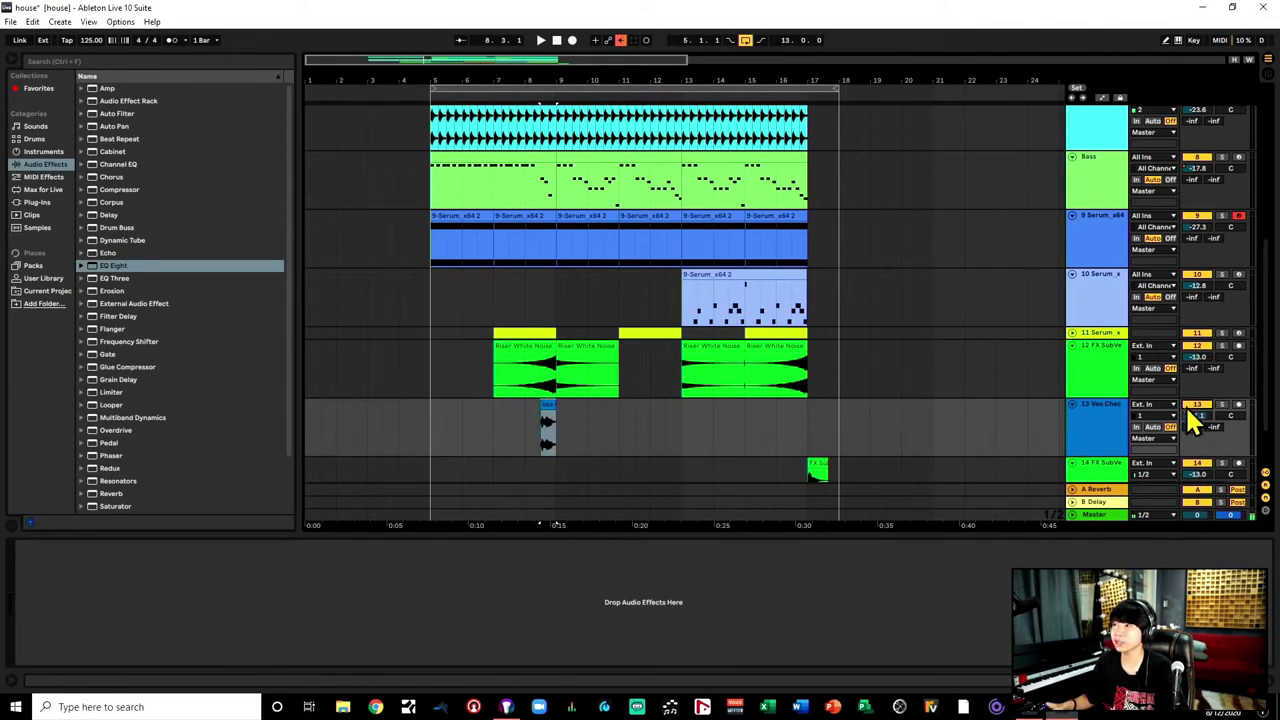
{"action": "right_click", "coordinate": [955, 432]}
{"action": "left_click", "coordinate": [594, 434]}
{"action": "left_click", "coordinate": [540, 445]}
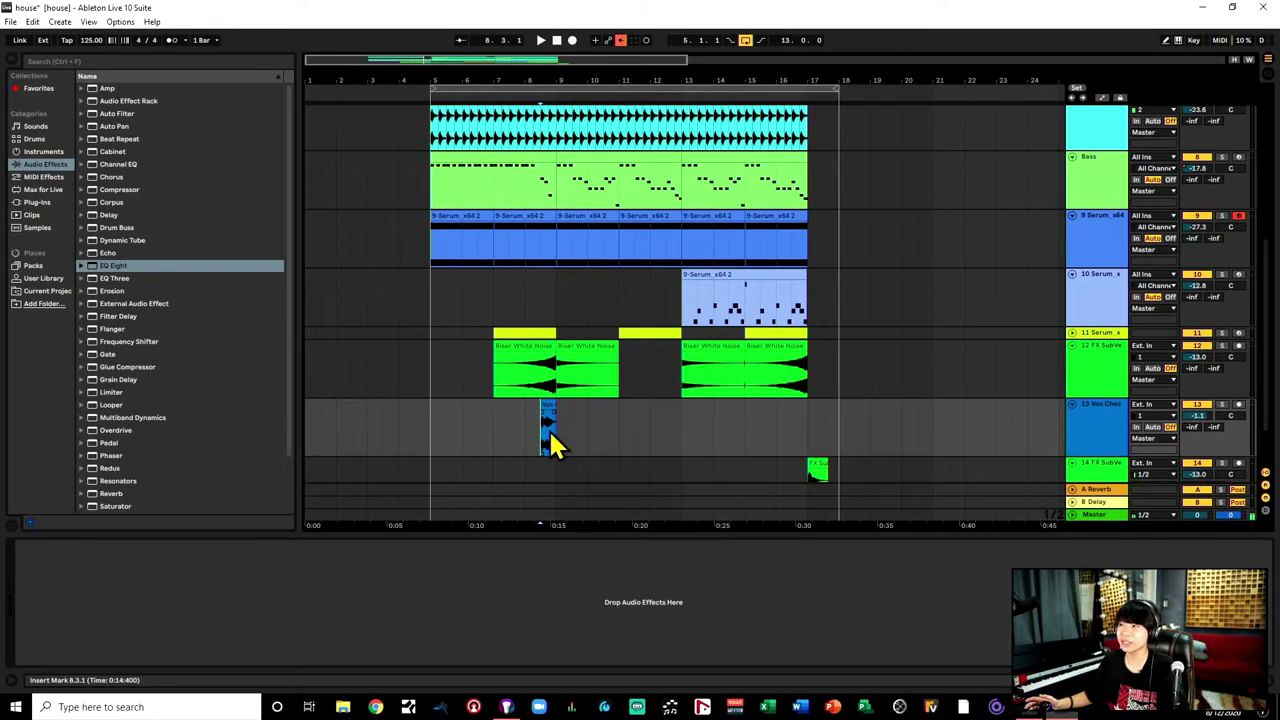
Step: Play the short vocal clip on the 13 Vox track repeatedly from 8.3
{"action": "key", "text": "space"}
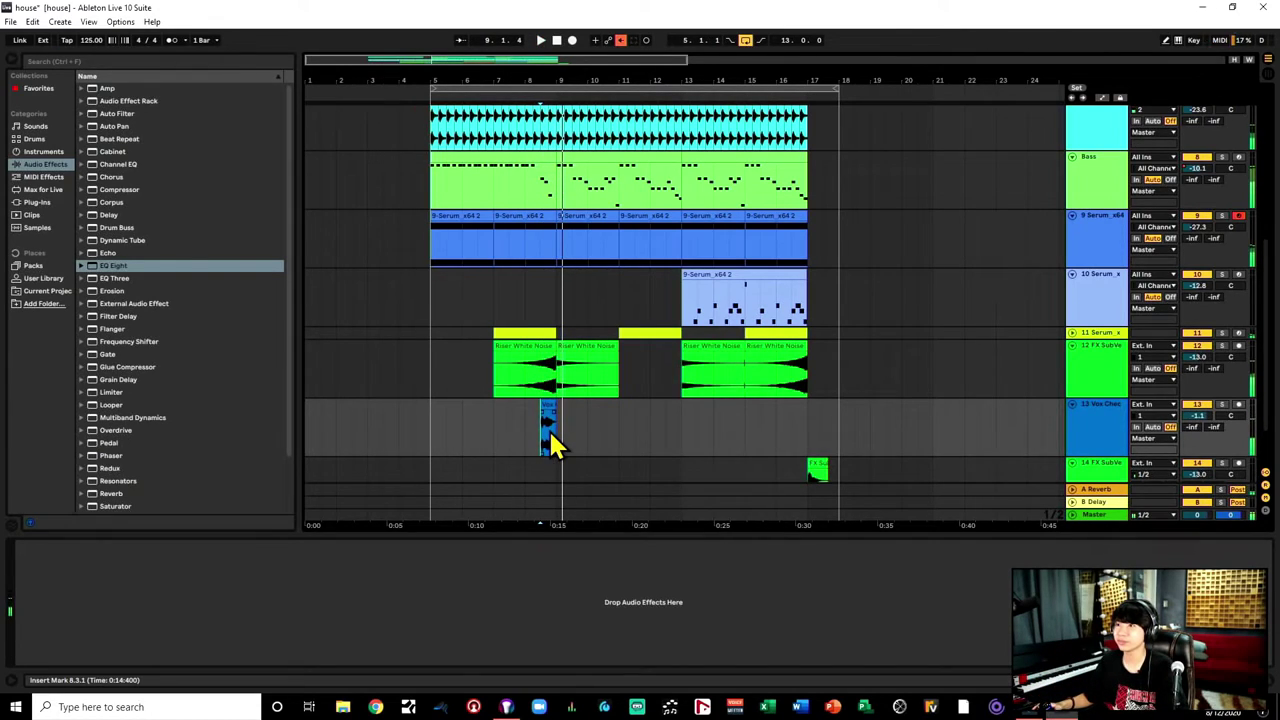
{"action": "key", "text": "space"}
{"action": "left_click", "coordinate": [548, 430]}
{"action": "key", "text": "space"}
{"action": "key", "text": "space"}
{"action": "left_click", "coordinate": [1221, 404]}
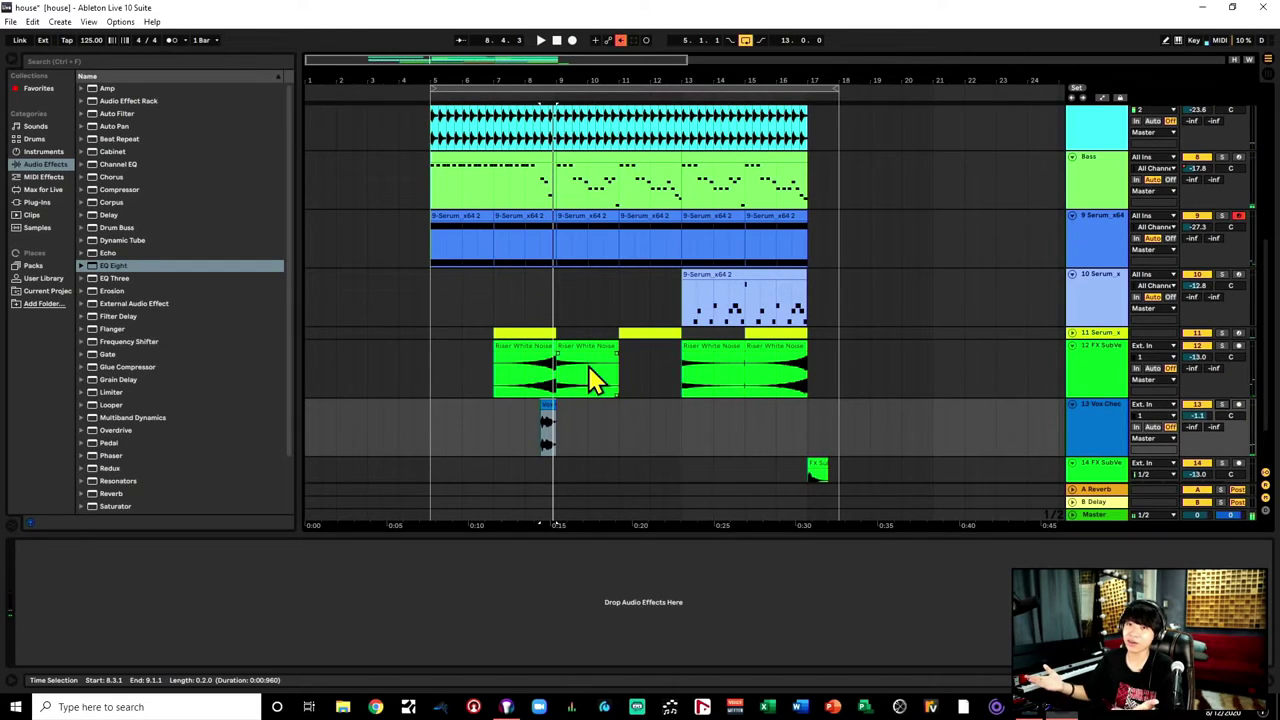
Step: Fold all the arrangement tracks and play the full beat from bar 5 into the closing FX clip at bar 17
{"action": "left_click", "coordinate": [433, 265]}
{"action": "scroll", "coordinate": [537, 330], "scroll_direction": "down", "scroll_amount": 1}
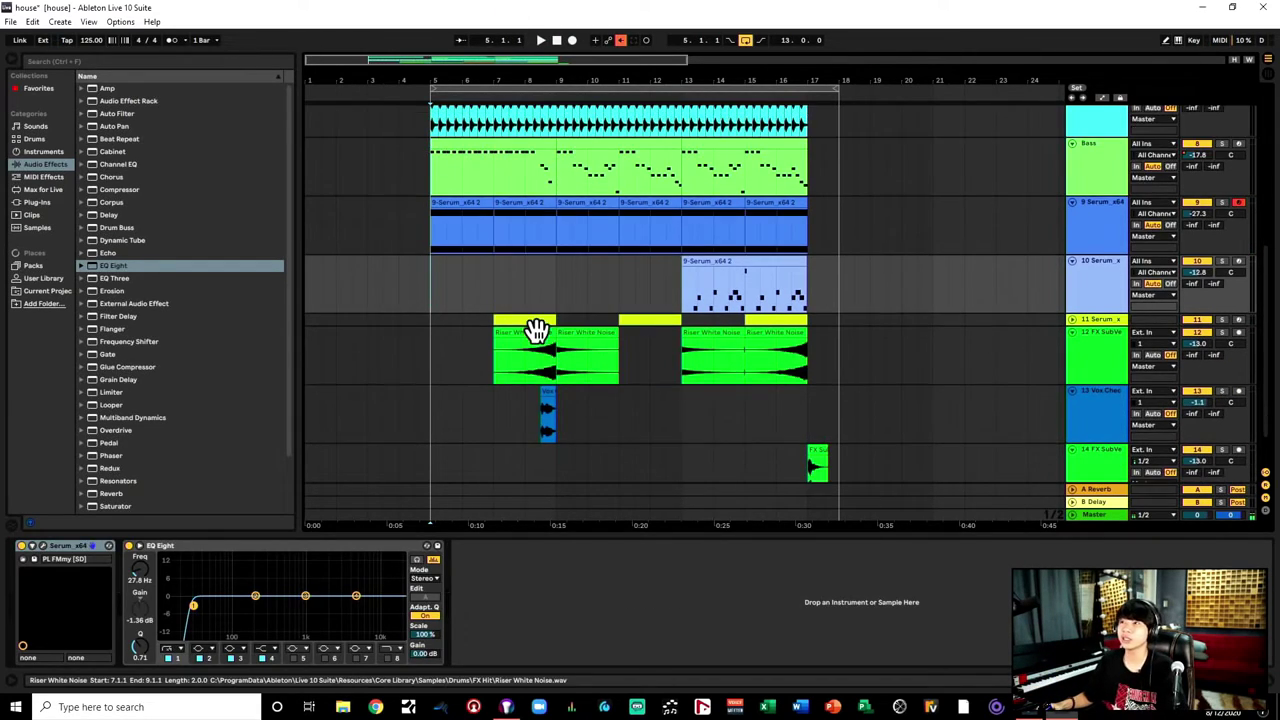
{"action": "scroll", "coordinate": [717, 329], "scroll_direction": "down", "scroll_amount": 2}
{"action": "scroll", "coordinate": [843, 309], "scroll_direction": "up", "scroll_amount": 6}
{"action": "left_click", "coordinate": [1100, 256]}
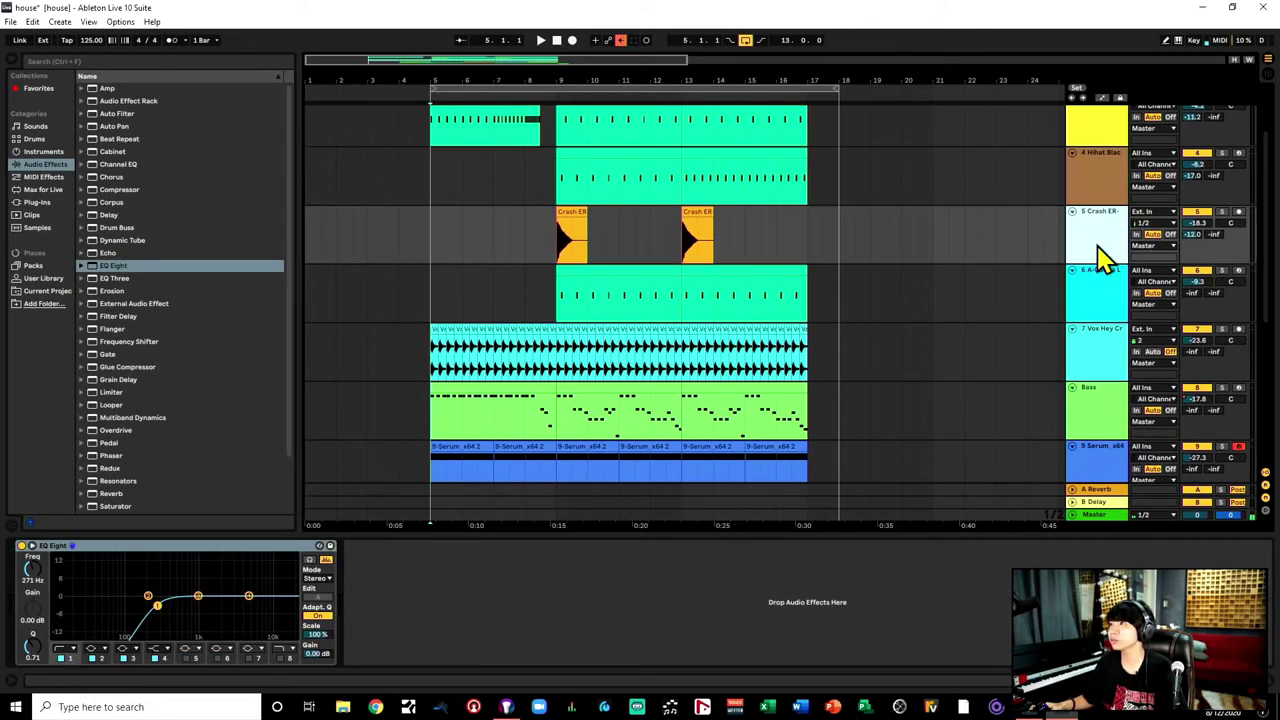
{"action": "left_click", "coordinate": [1072, 213], "text": "alt"}
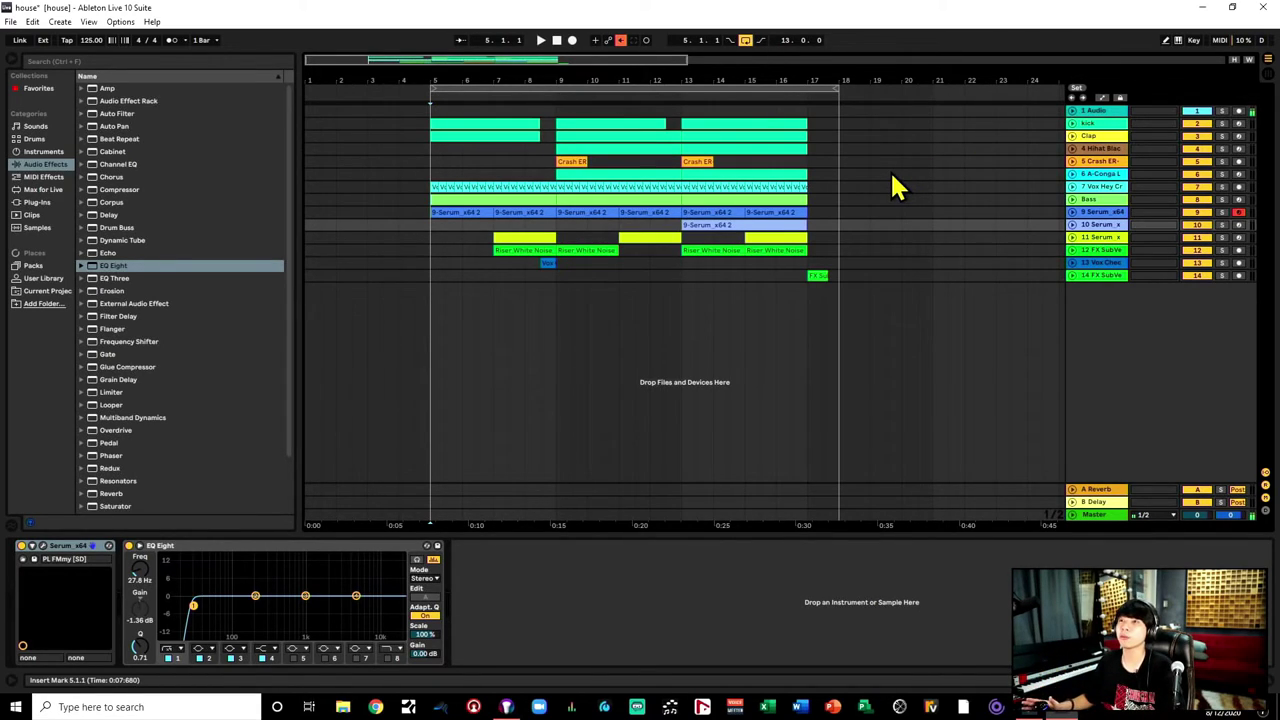
{"action": "key", "text": "space"}
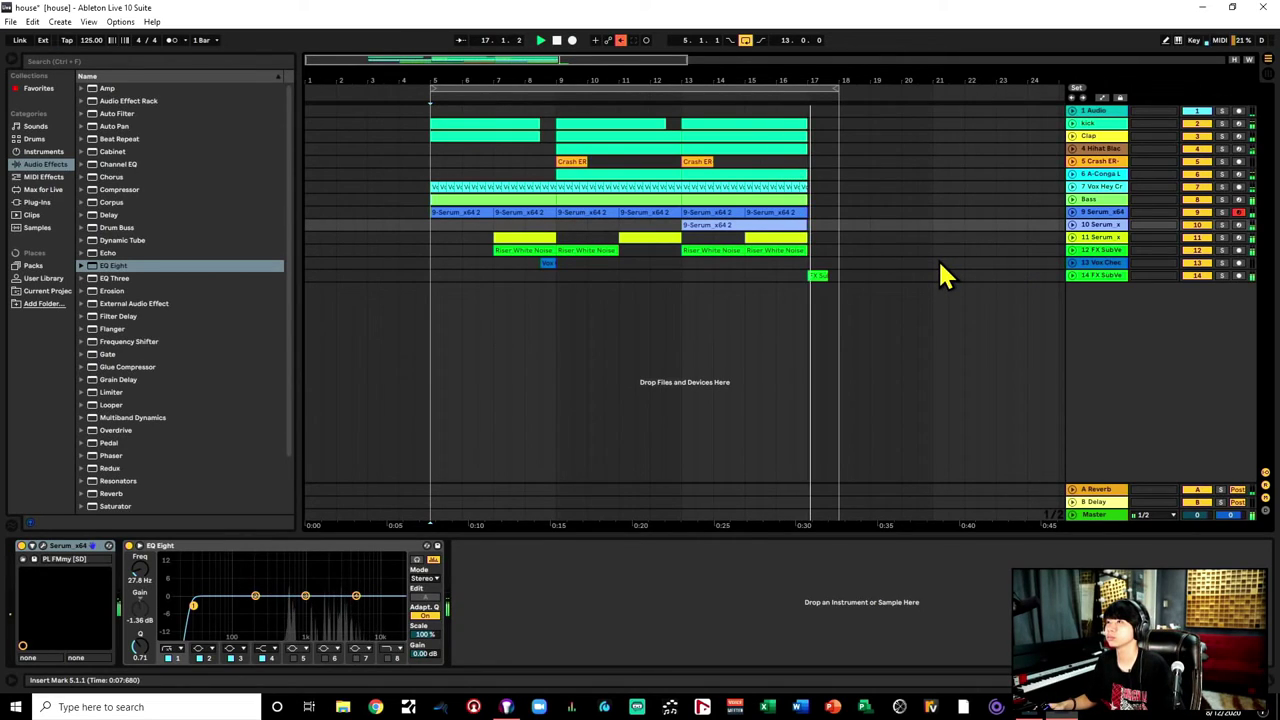
{"action": "key", "text": "space"}
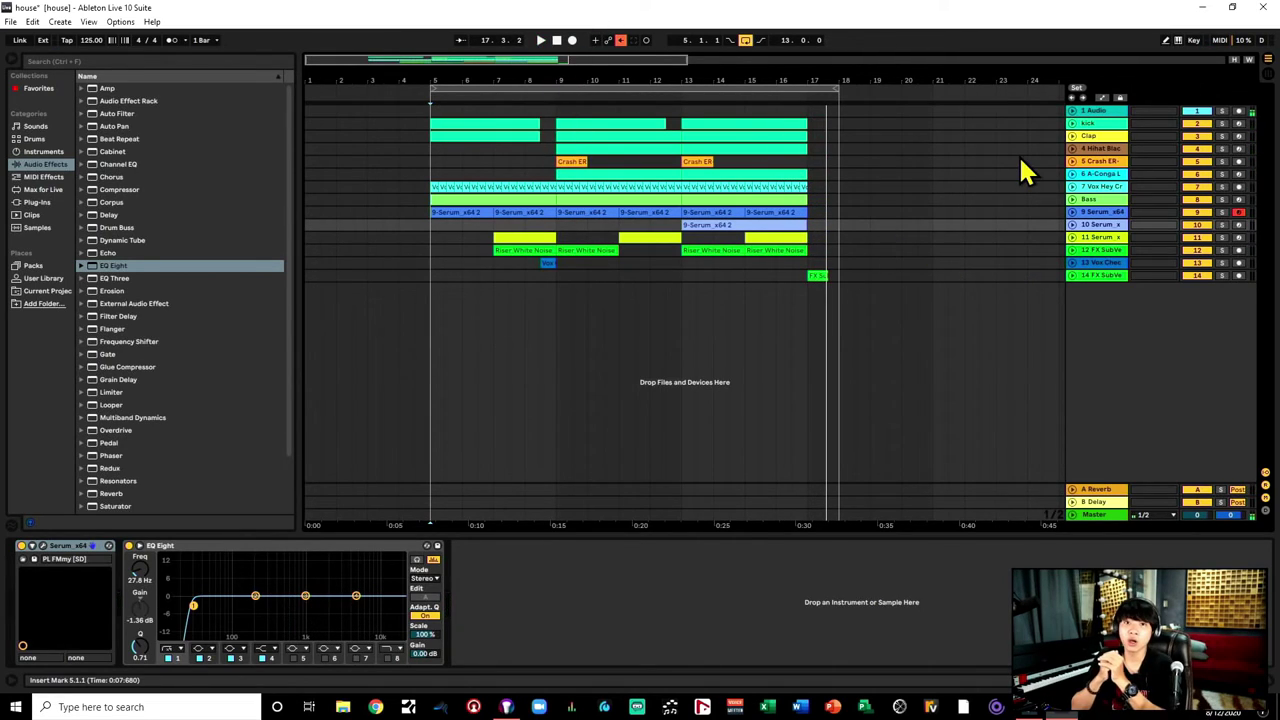